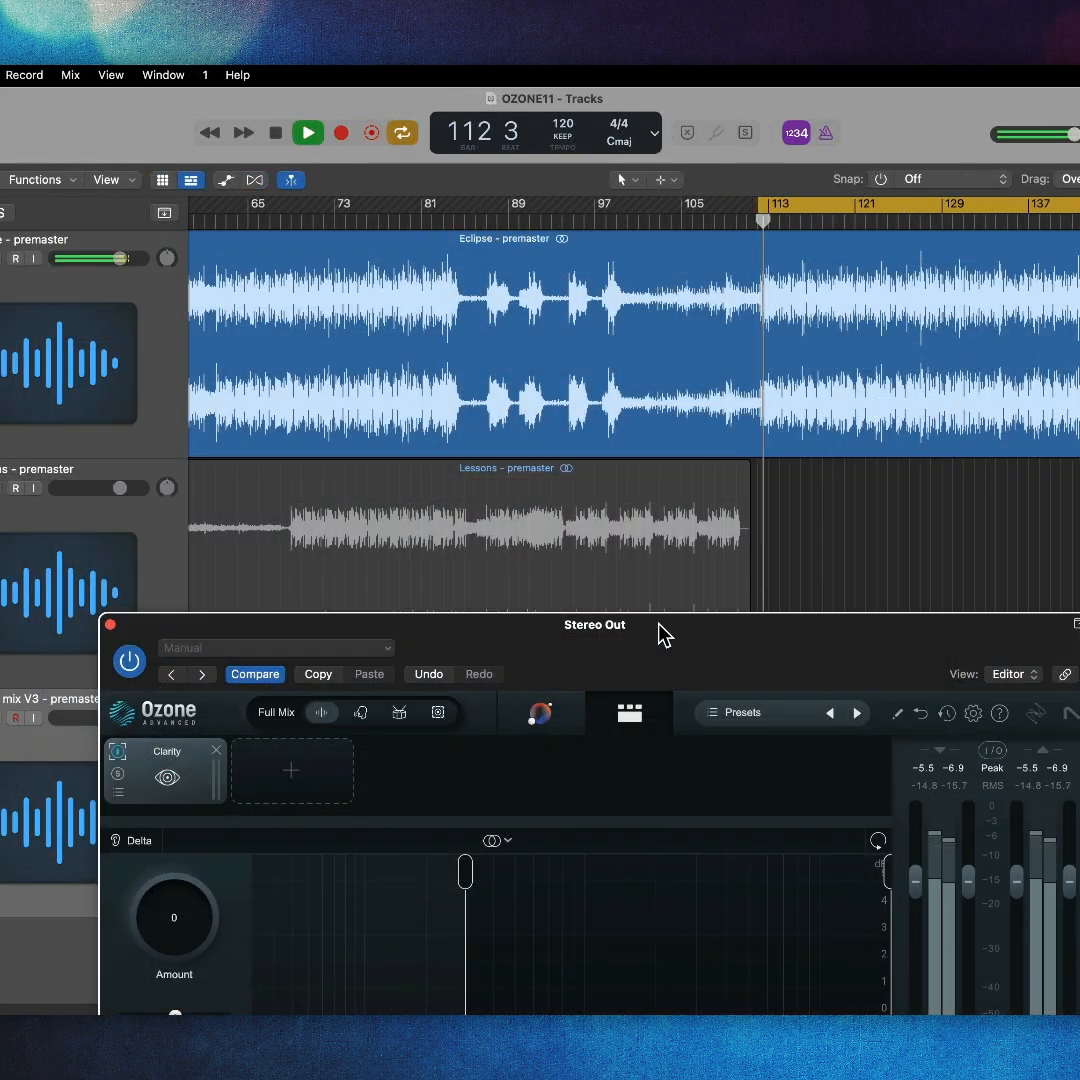
# Move the Ozone window clear of the tracks, set the Clarity module's Amount to 52 during playback, and stop the track.
pyautogui.moveTo(660, 634); pyautogui.dragTo(613, 298)
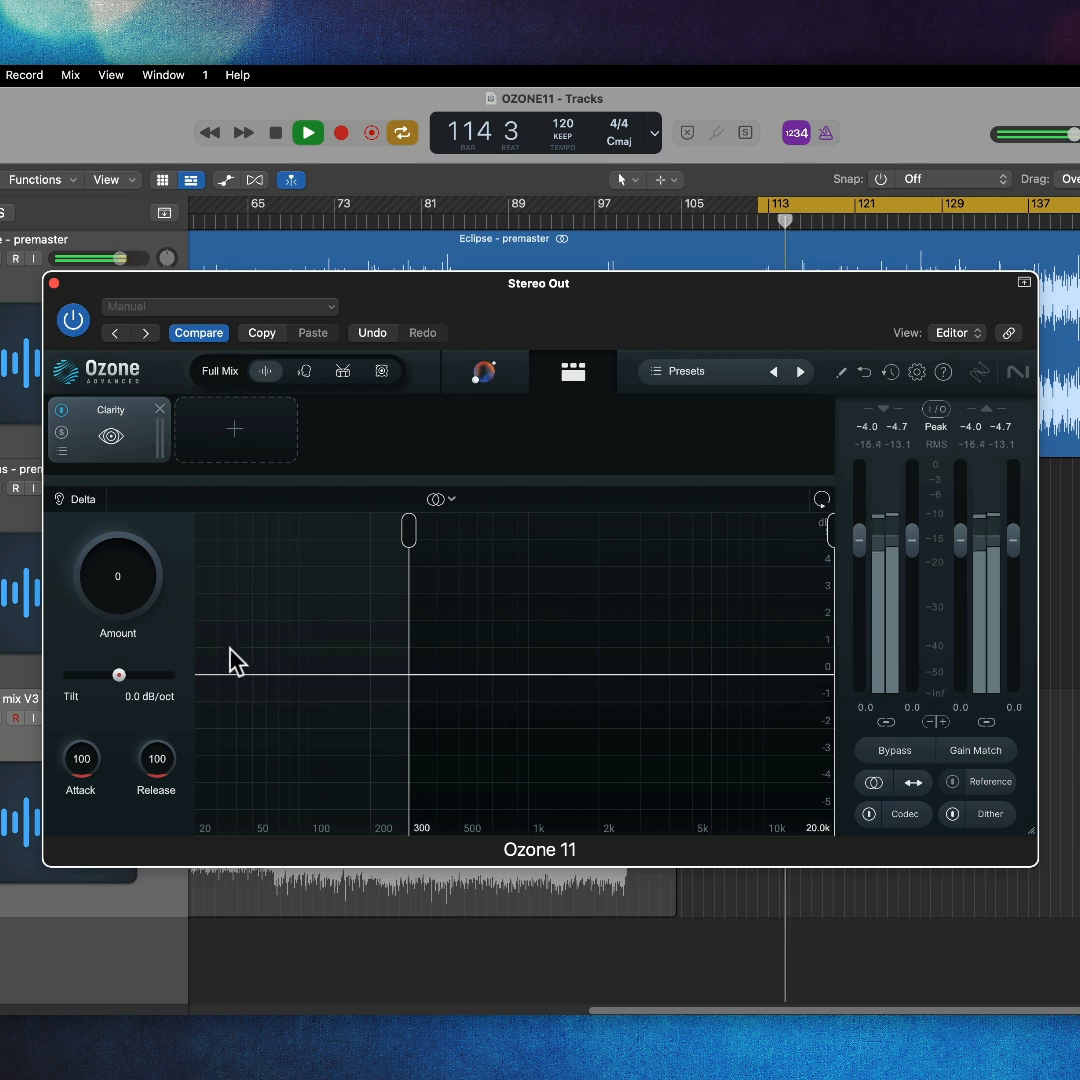
pyautogui.moveTo(135, 612); pyautogui.dragTo(185, 538)
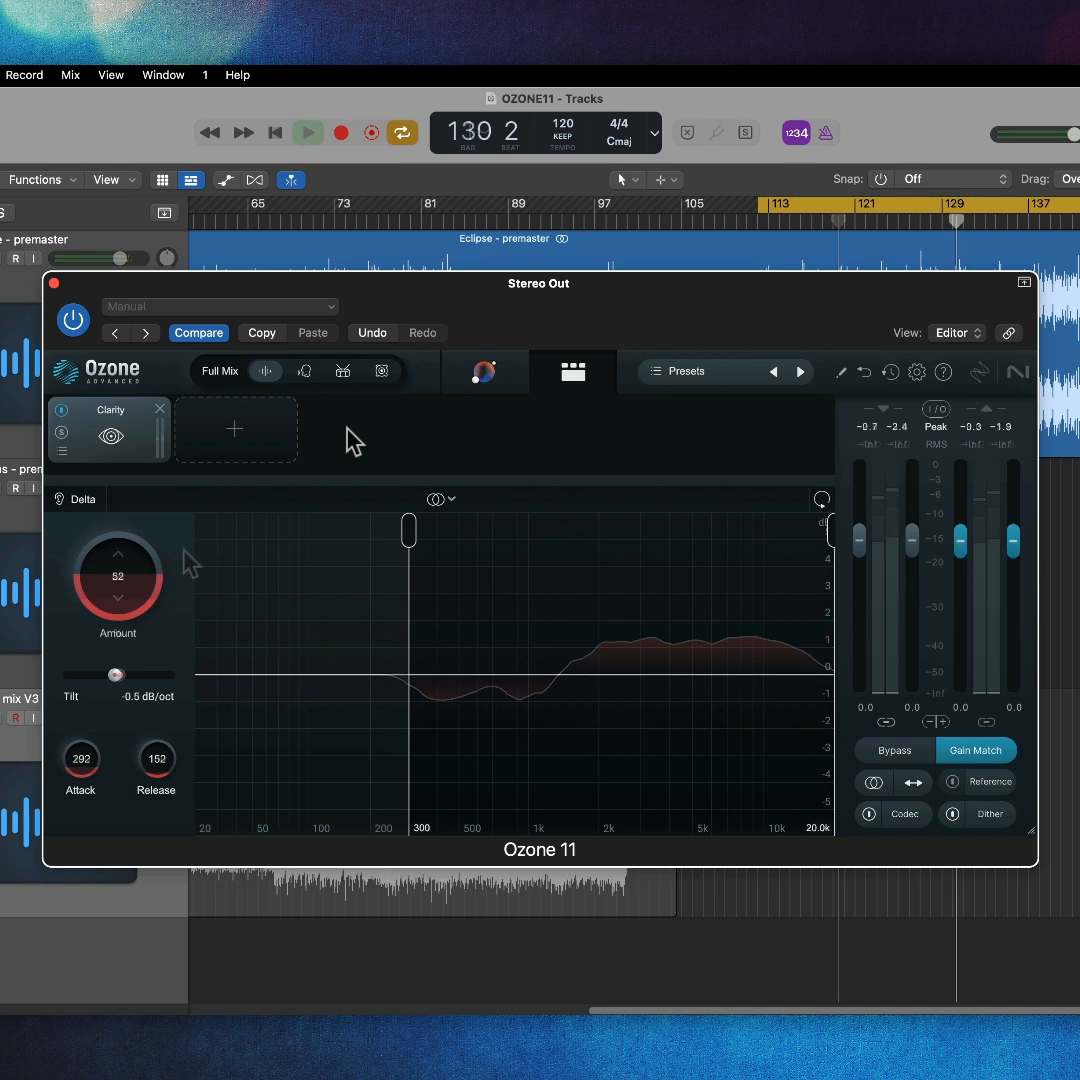
pyautogui.press('space')
# Audition the Clarity module's Delta signal during playback and raise the lower frequency limit of its processed range.
pyautogui.click(84, 503)
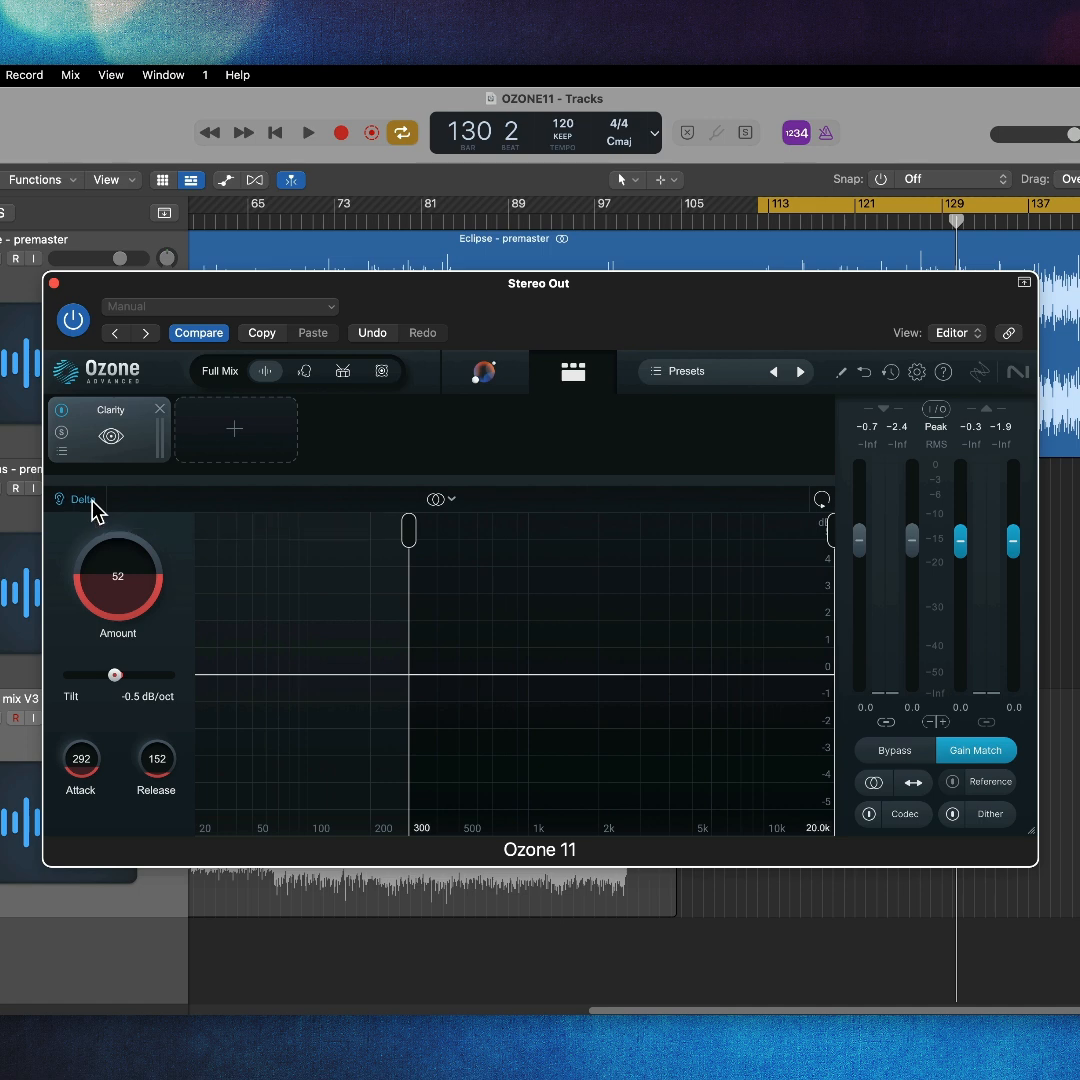
pyautogui.press('space')
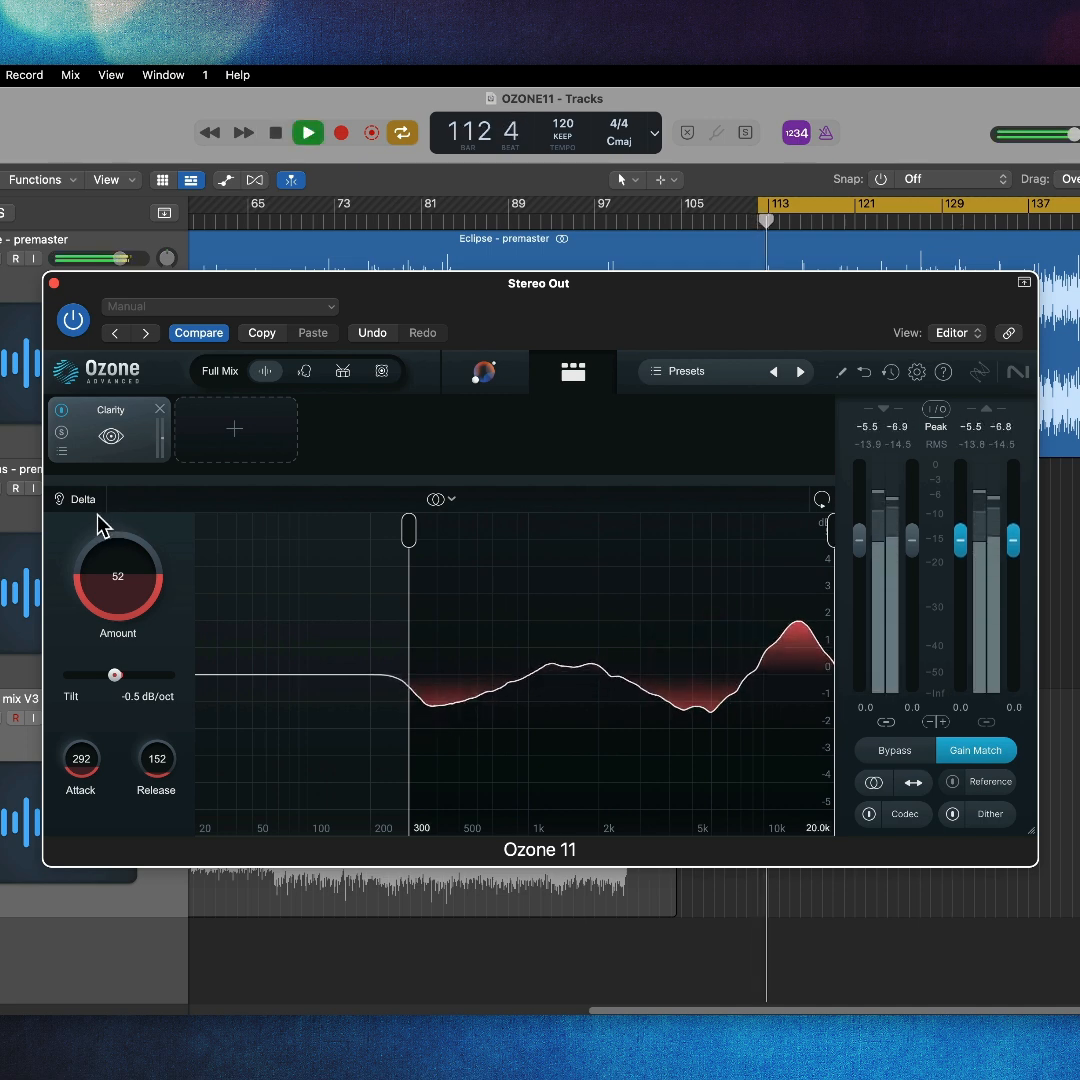
pyautogui.moveTo(412, 530); pyautogui.dragTo(450, 541)
pyautogui.click(84, 503)
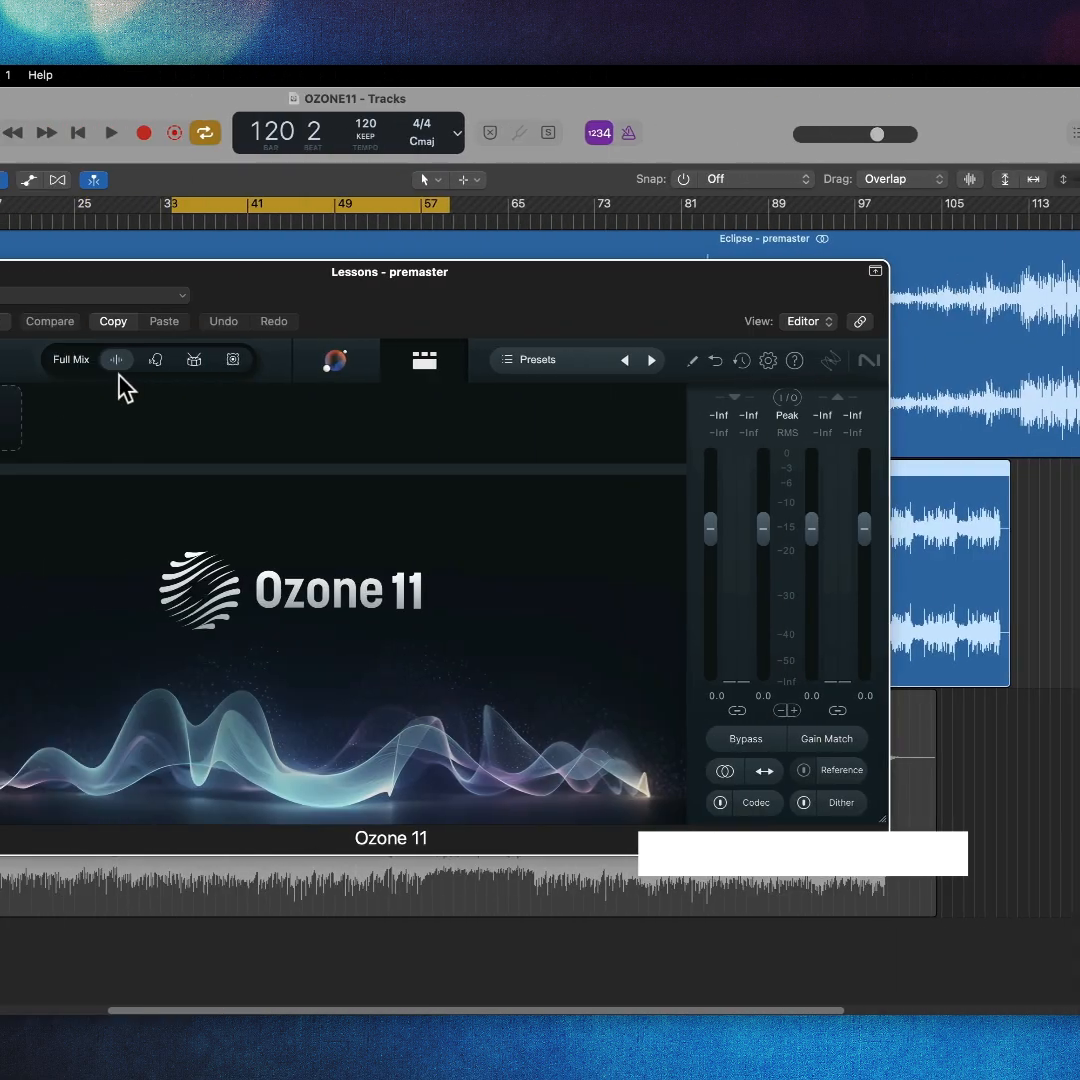
# Step through the Stem Focus modes for the Lessons track, including Vocals, Drums and Full Mix.
pyautogui.click(305, 362)
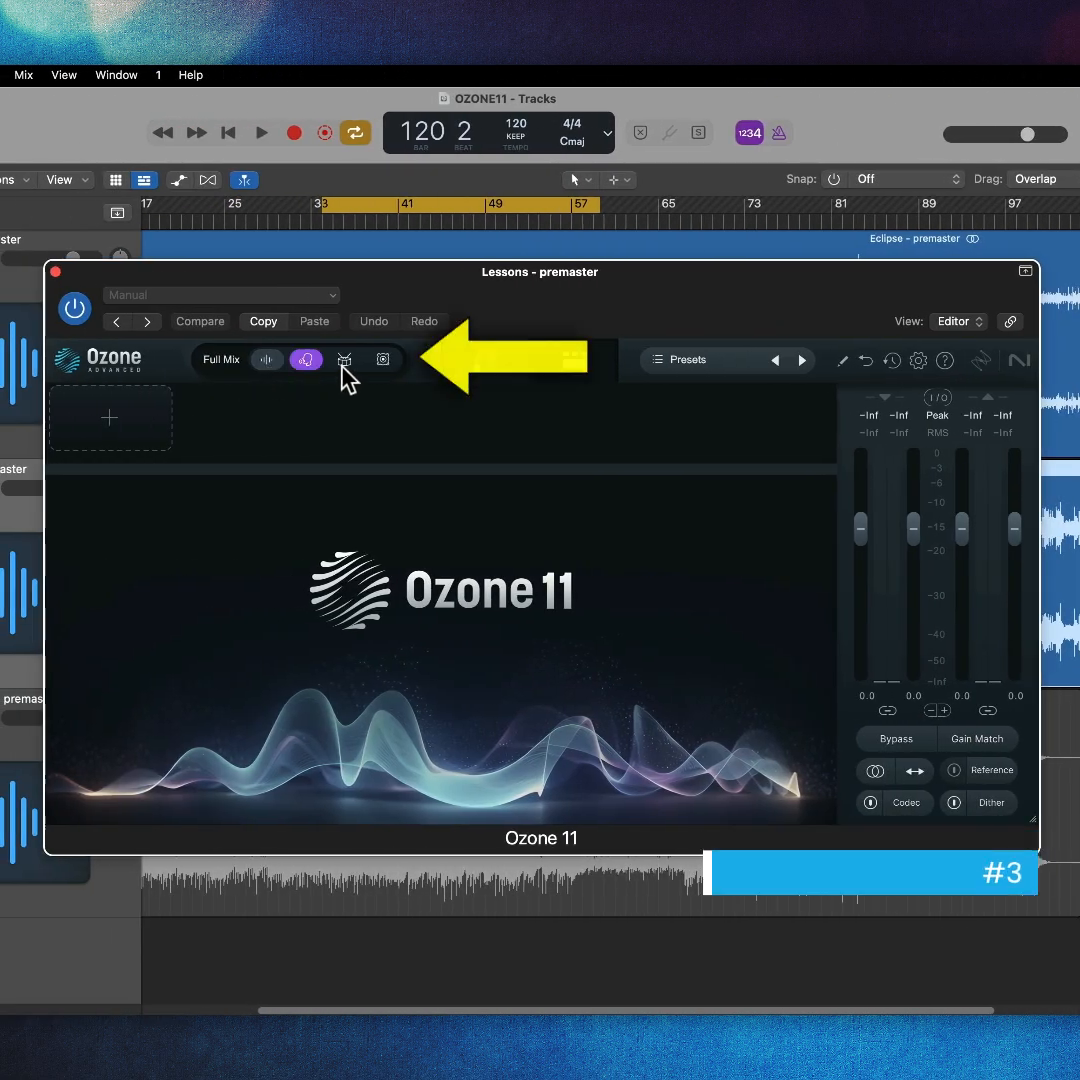
pyautogui.click(384, 362)
pyautogui.click(270, 362)
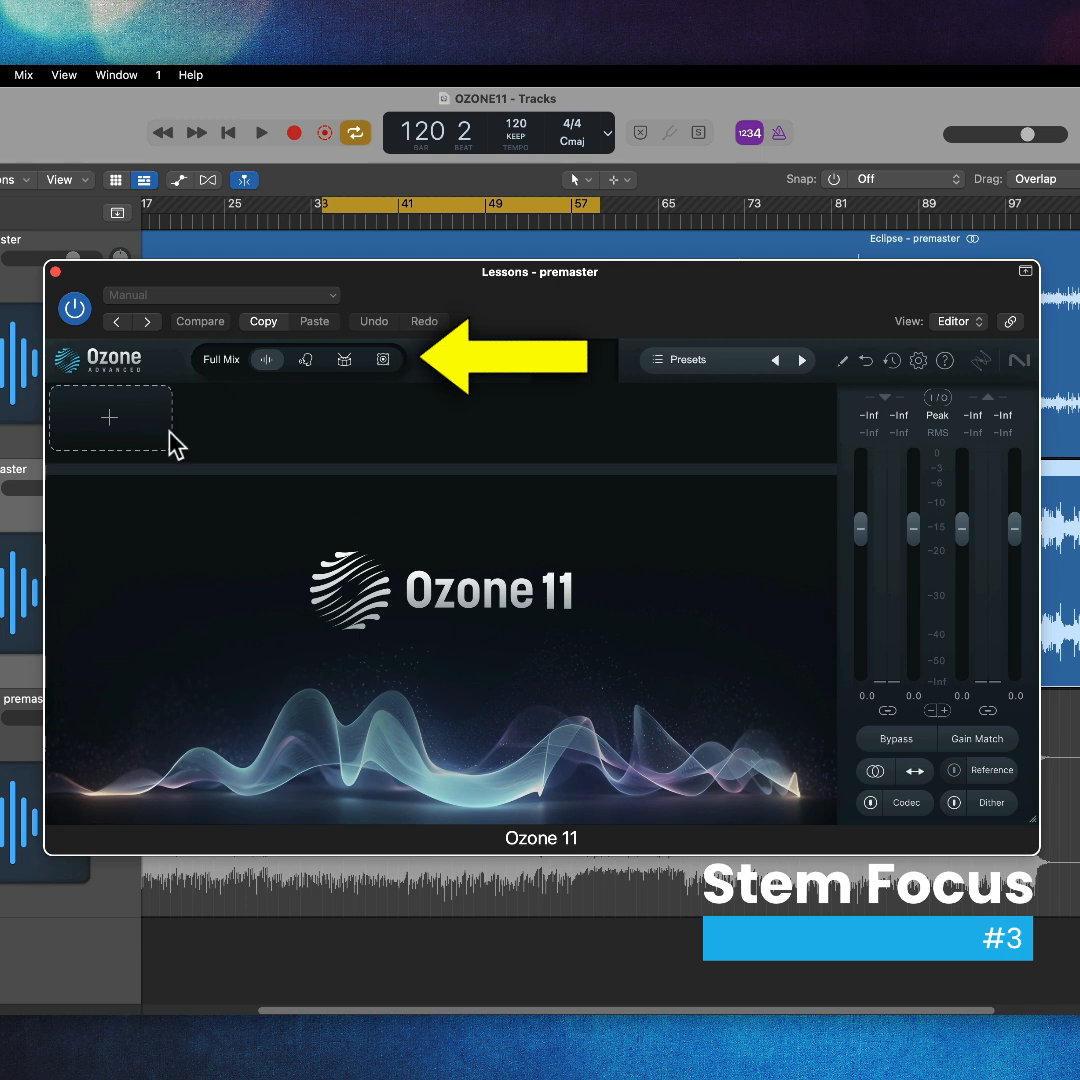
pyautogui.click(305, 362)
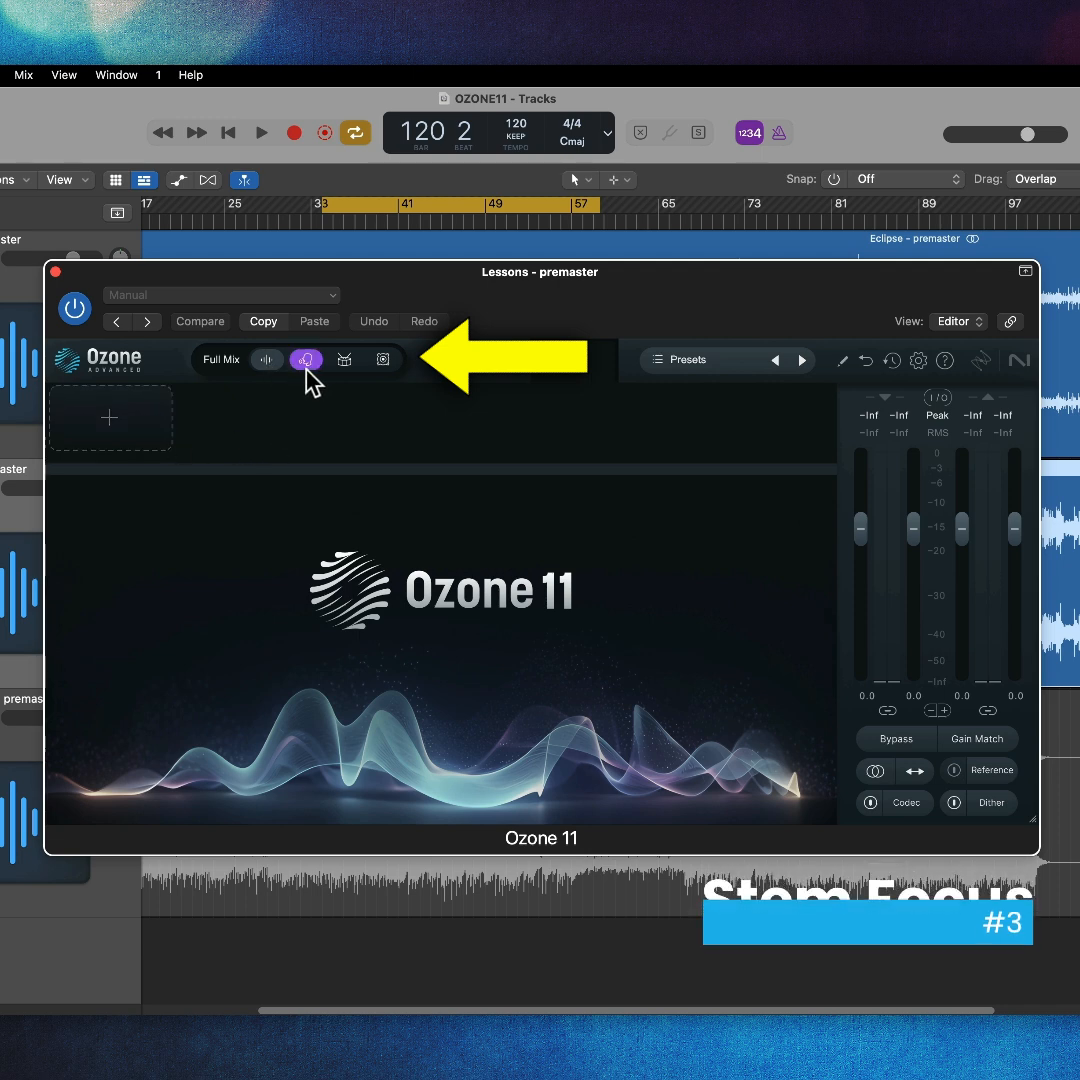
pyautogui.click(343, 364)
pyautogui.click(343, 362)
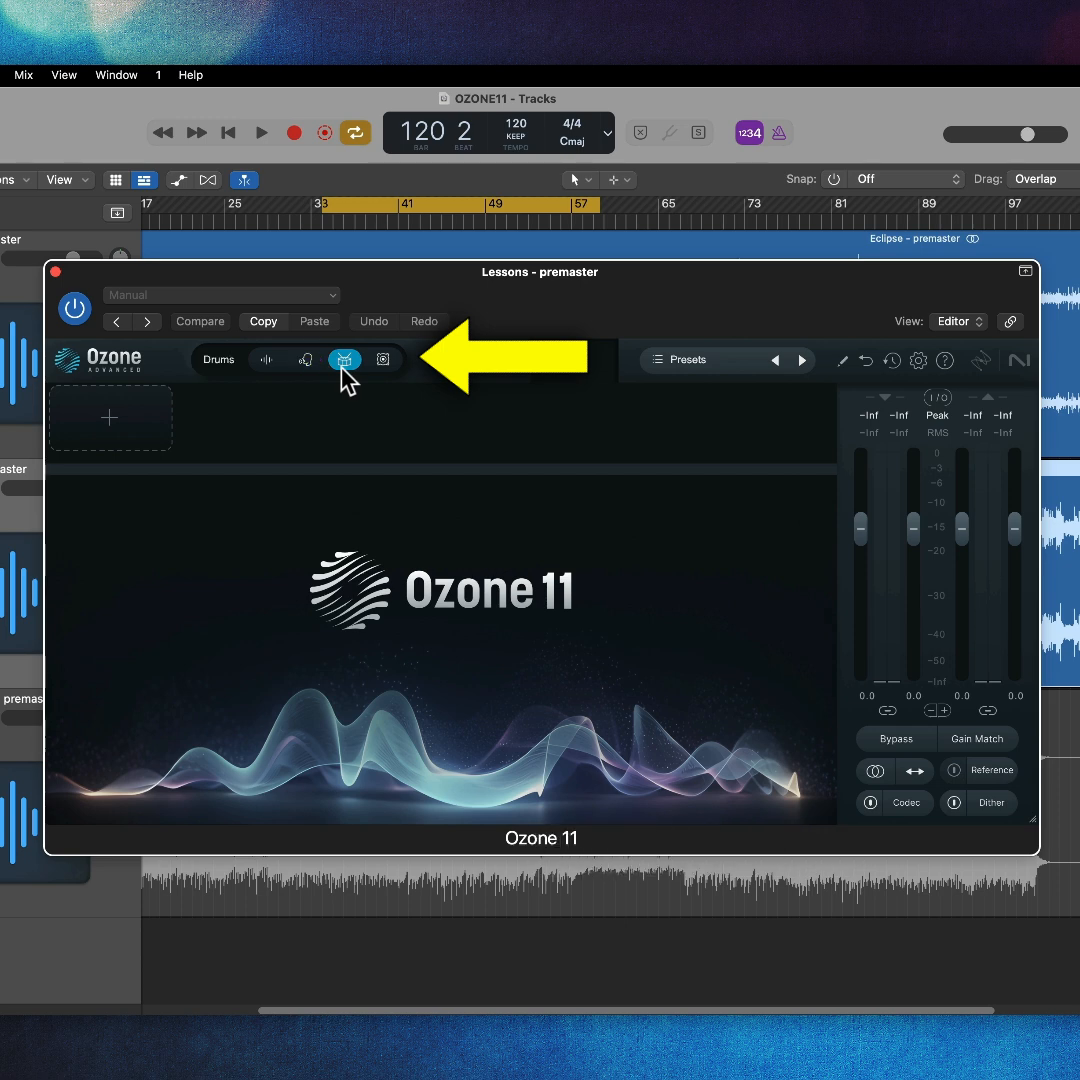
pyautogui.click(386, 362)
pyautogui.click(383, 360)
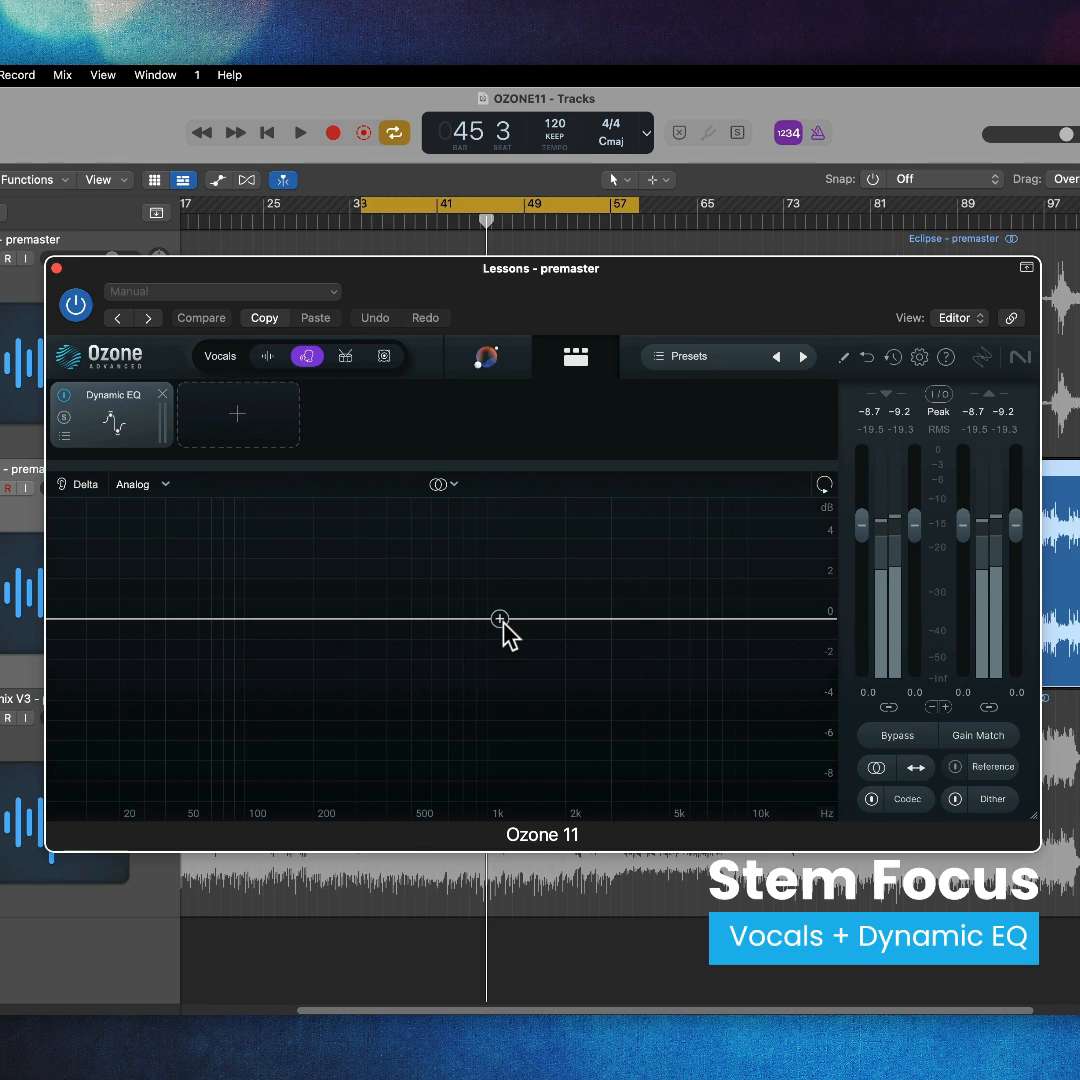
# Boost the vocals in Dynamic EQ with a 1.3 dB bell at 1449 Hz, 1.8 dB Baxandall Treble at 11917 Hz, and a slight low-frequency lift.
pyautogui.press('space')
pyautogui.moveTo(500, 621); pyautogui.dragTo(532, 598)
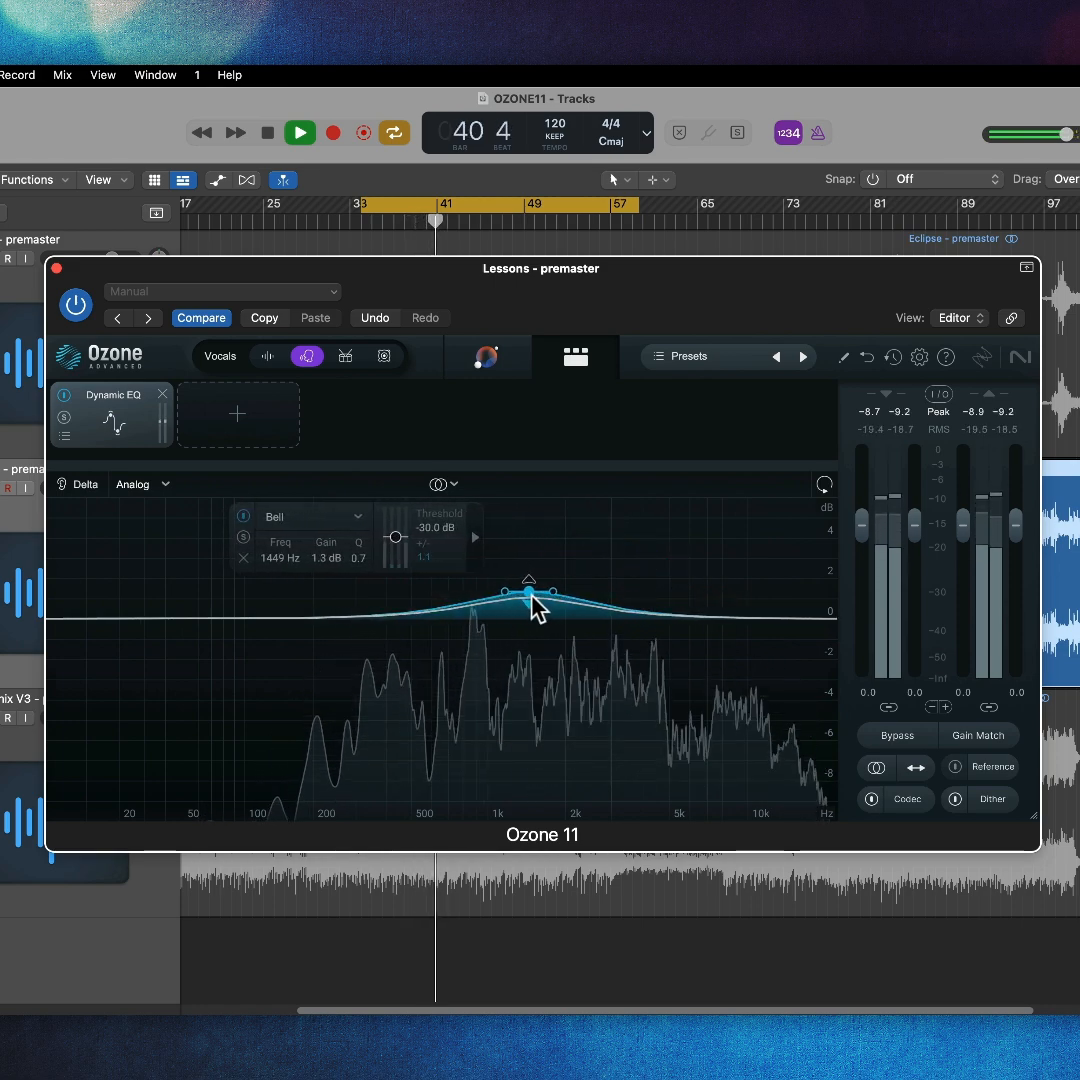
pyautogui.moveTo(751, 618); pyautogui.dragTo(772, 591)
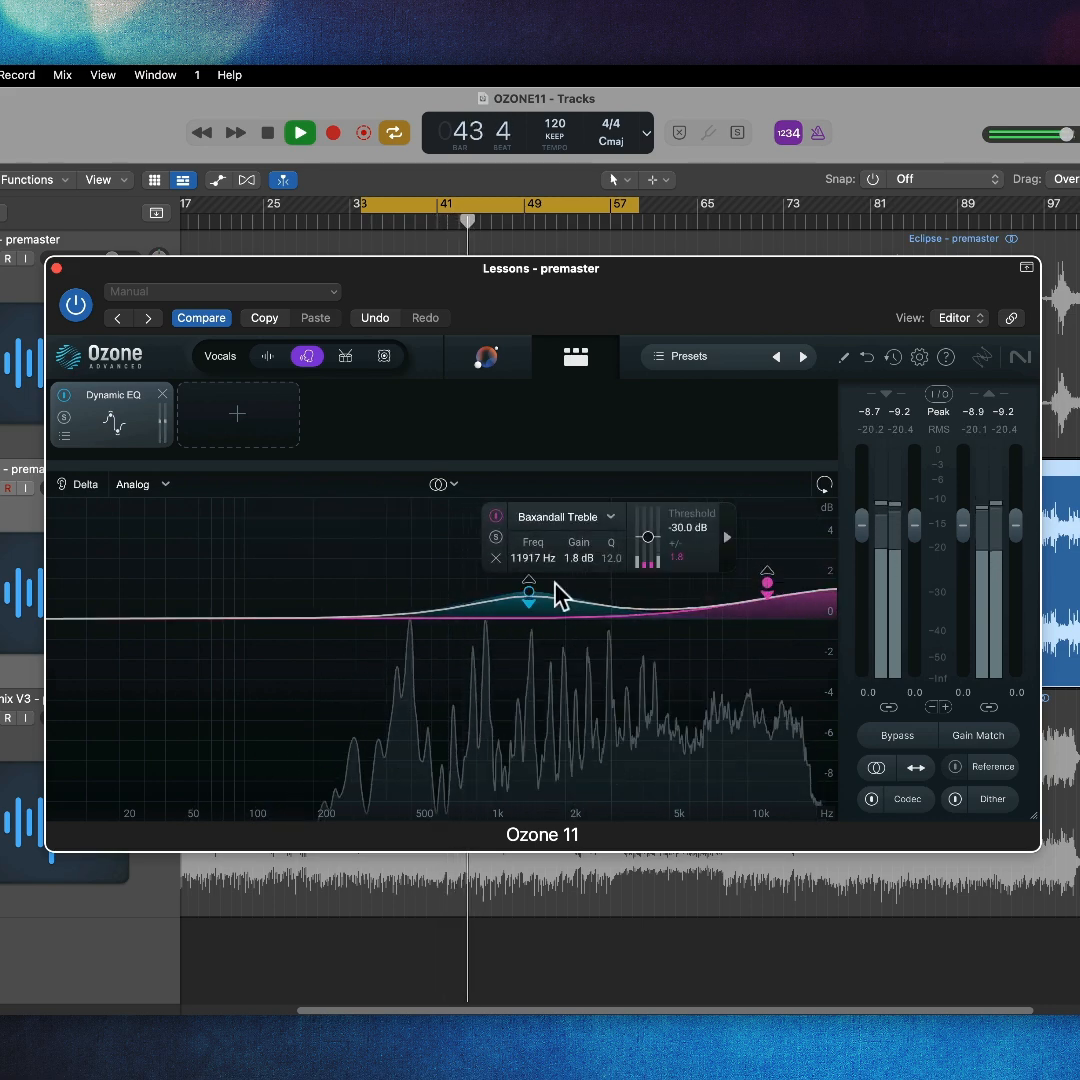
pyautogui.moveTo(257, 620); pyautogui.dragTo(276, 601)
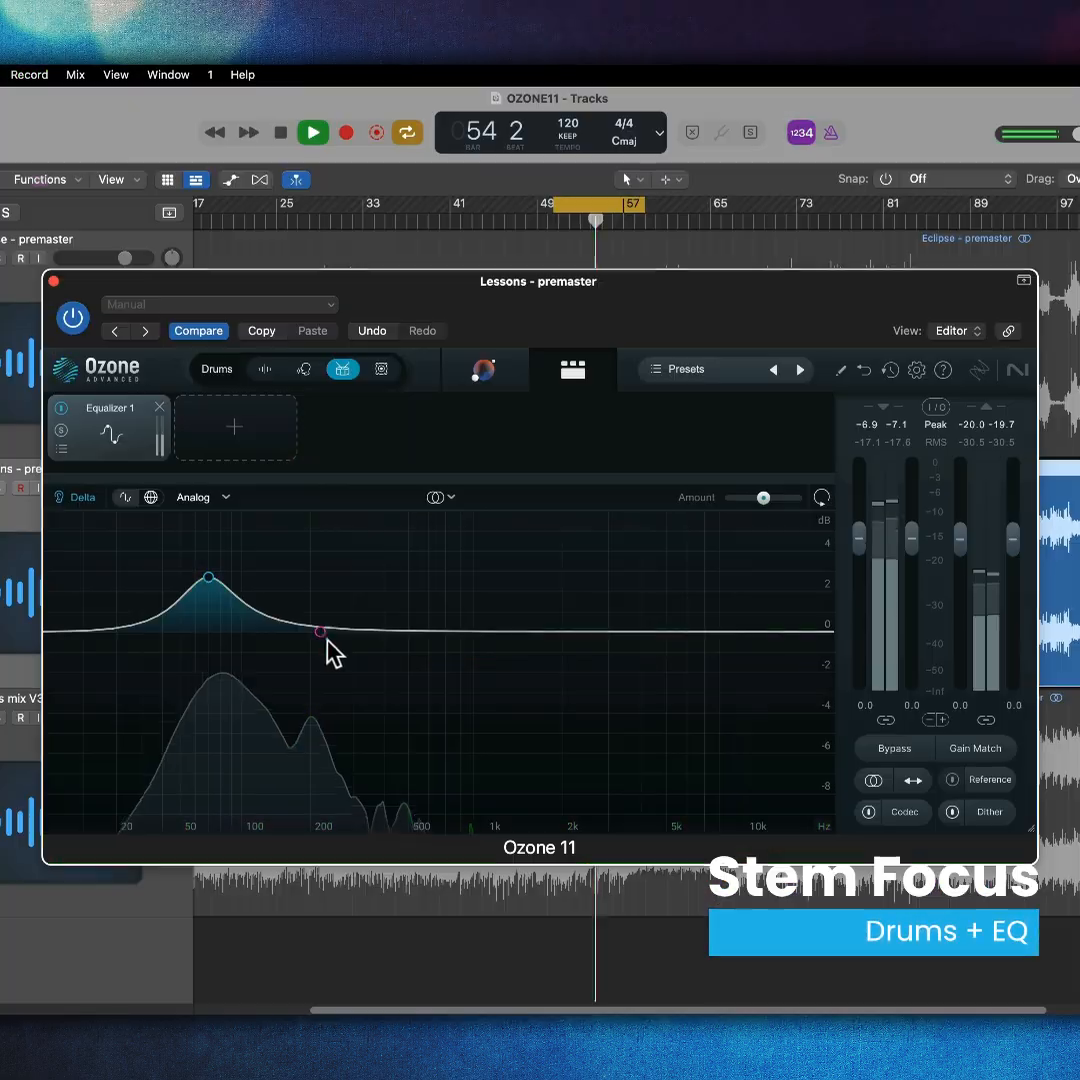
# Shape the drums equalizer with a 1.5 dB bell at 284 Hz and a 2.7 dB bell at 66 Hz, then stop playback.
pyautogui.click(337, 598)
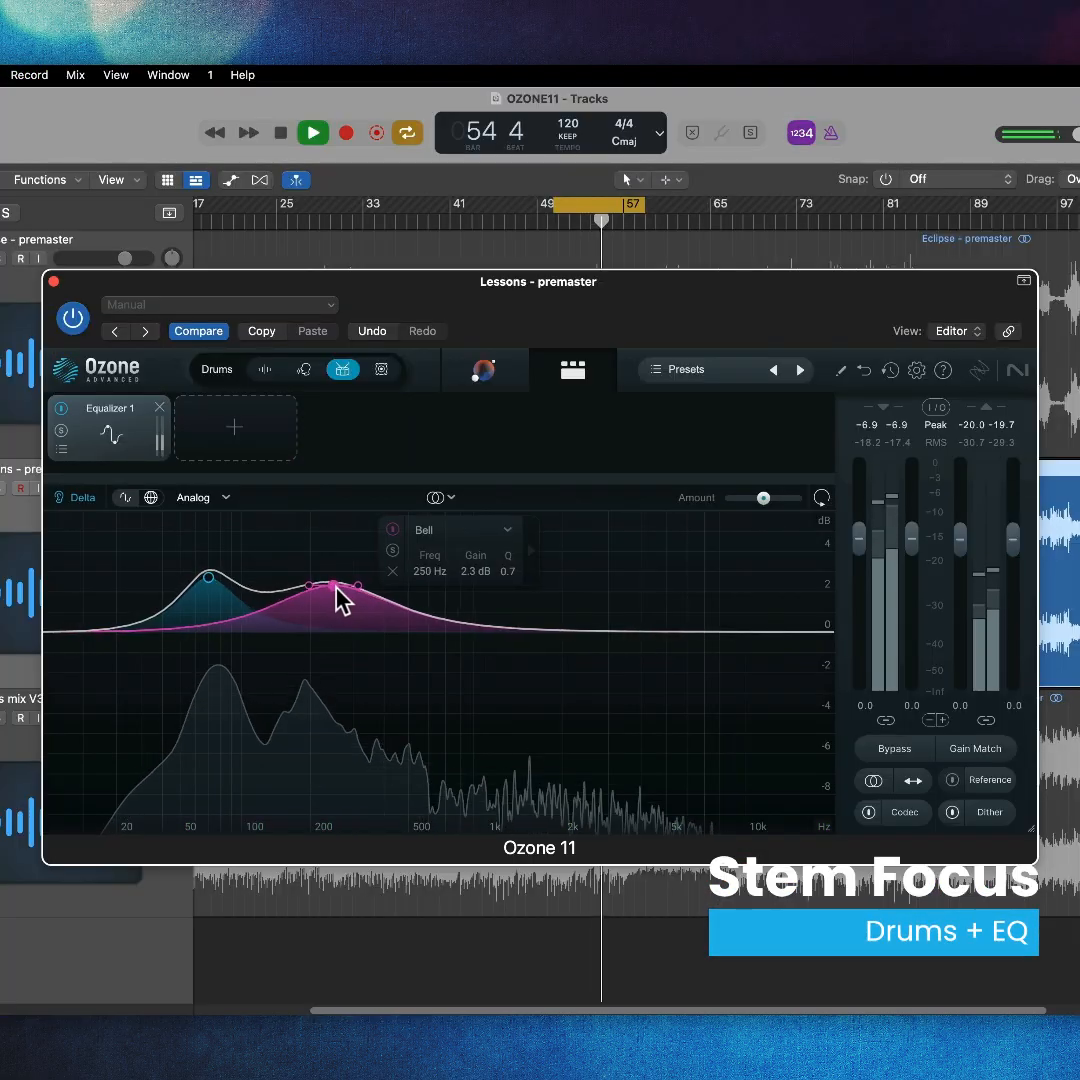
pyautogui.moveTo(355, 603); pyautogui.dragTo(346, 601)
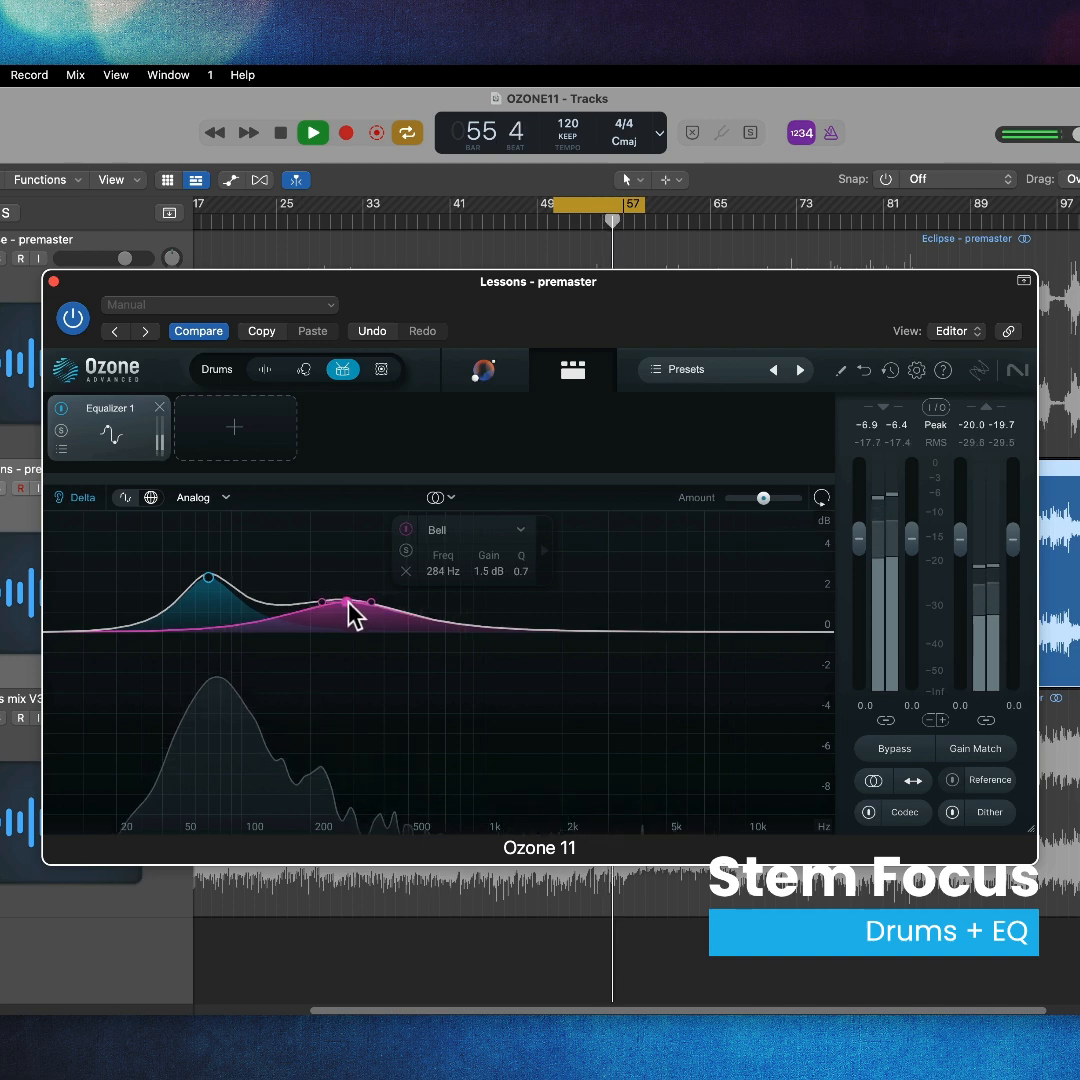
pyautogui.moveTo(209, 578)
pyautogui.mouseDown()
pyautogui.moveTo(232, 577)
pyautogui.moveTo(206, 580)
pyautogui.mouseUp()
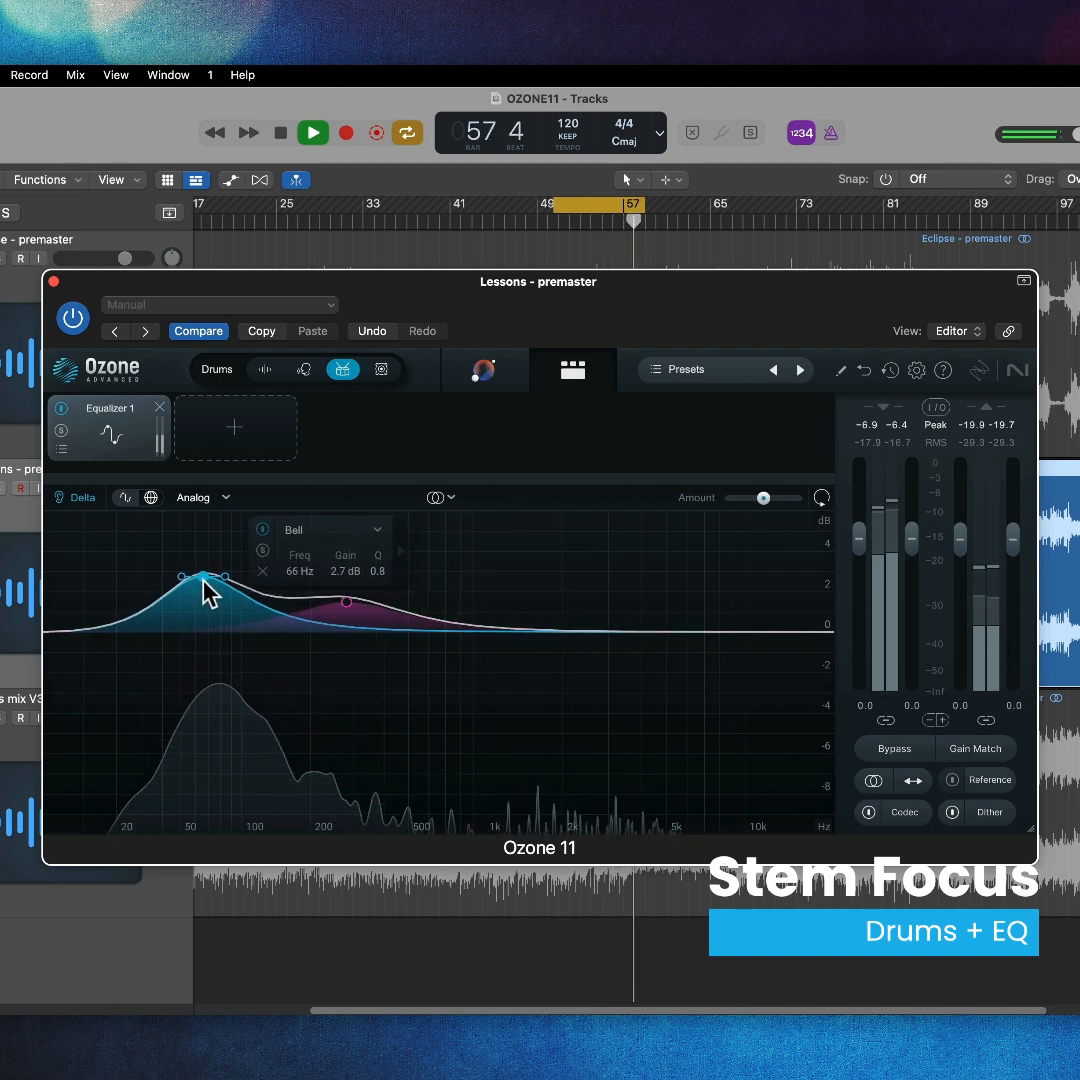
pyautogui.press('space')
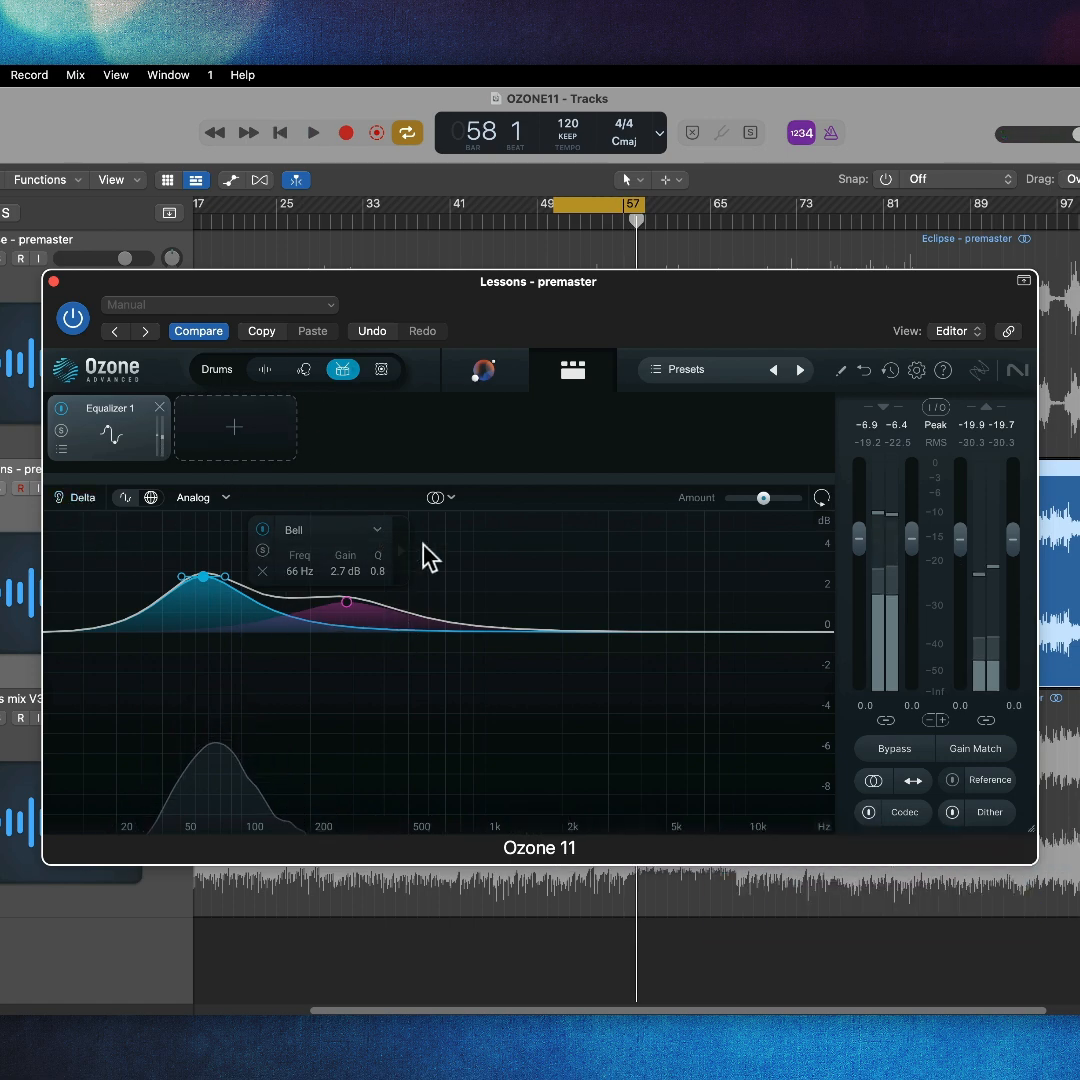
# Resume playback, nudge the drums' 284 Hz bell slightly higher, and add an upper-frequency boost between 2k and 5k.
pyautogui.press('space')
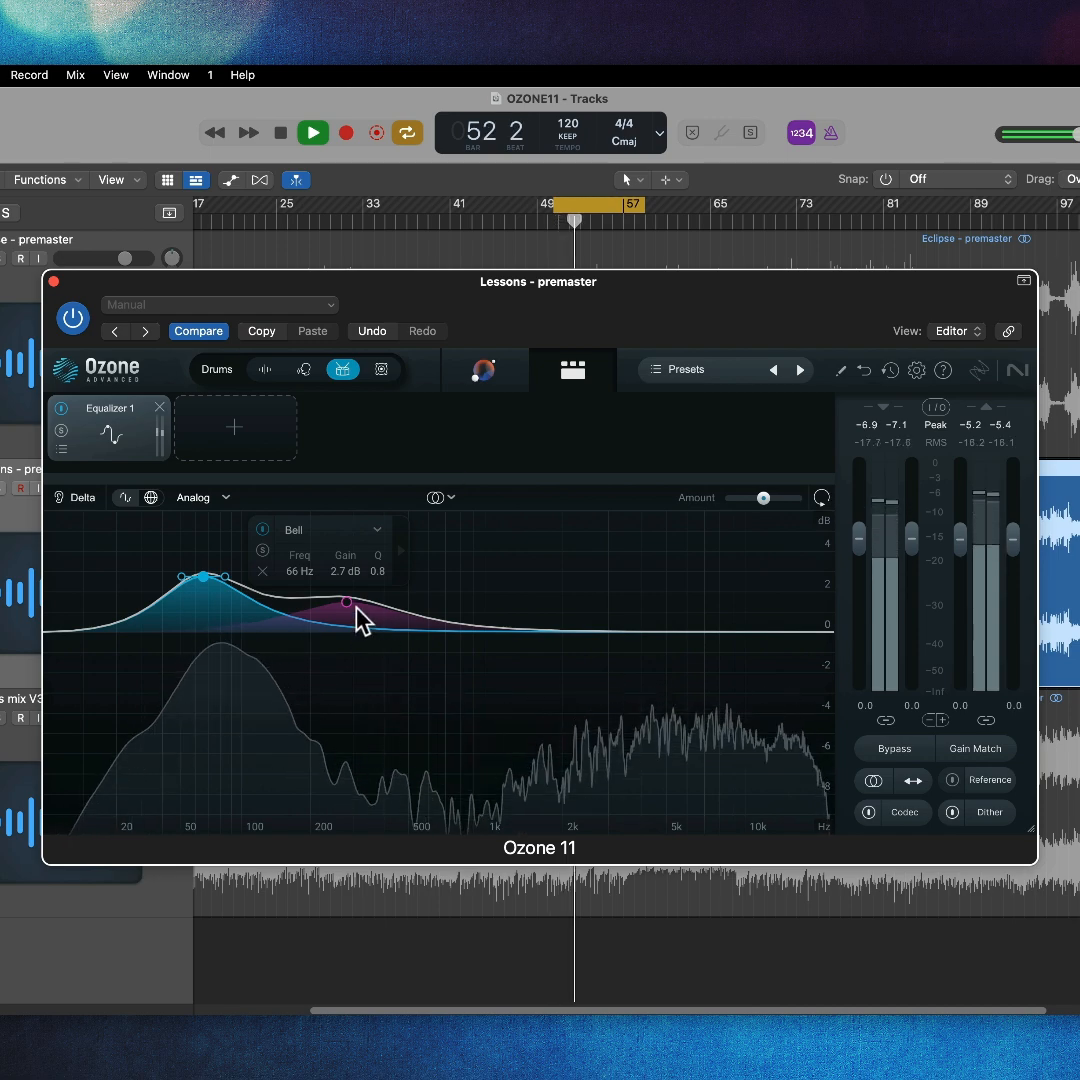
pyautogui.moveTo(348, 603); pyautogui.dragTo(355, 600)
pyautogui.moveTo(641, 632)
pyautogui.mouseDown()
pyautogui.moveTo(646, 640)
pyautogui.moveTo(646, 596)
pyautogui.moveTo(651, 607)
pyautogui.mouseUp()
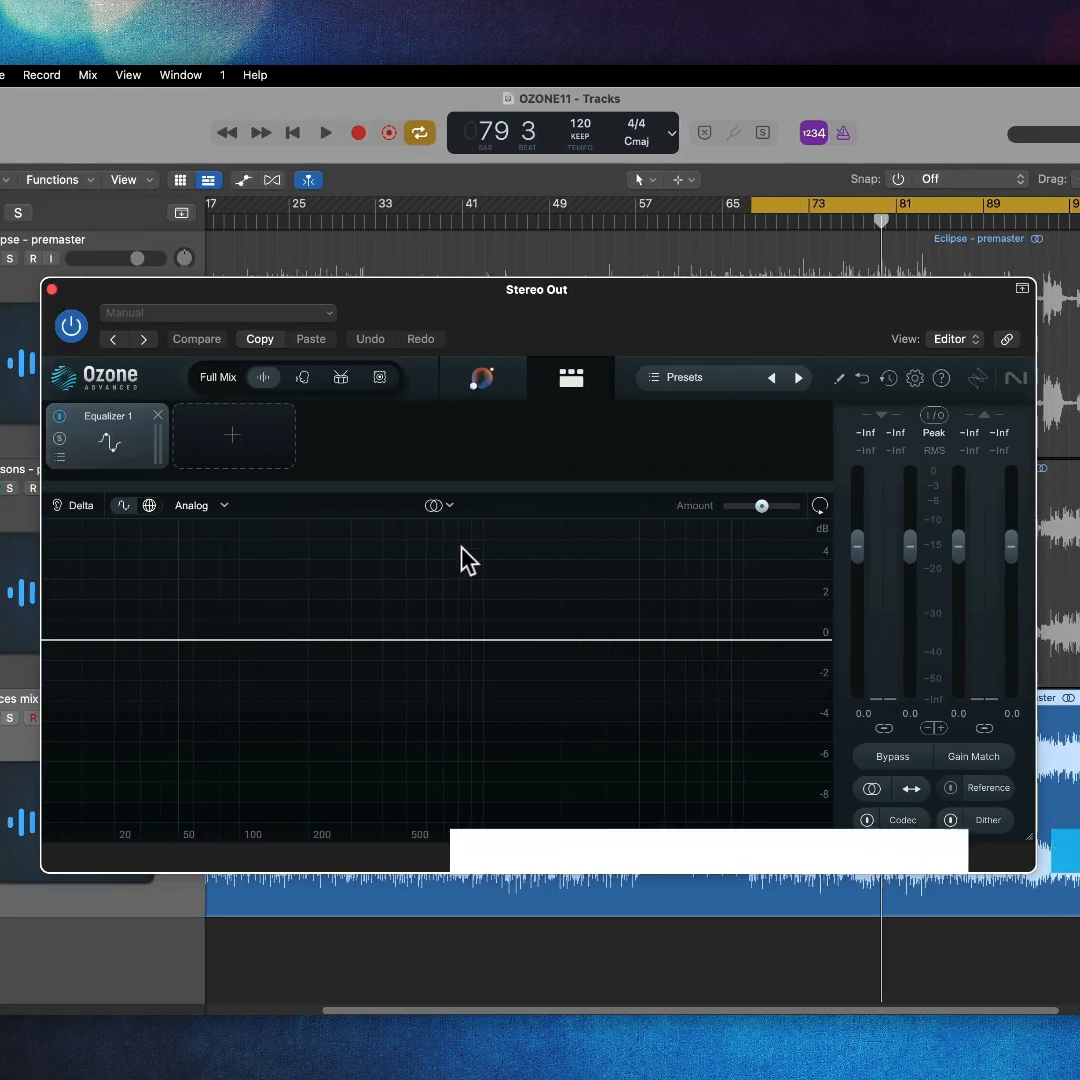
# Switch Equalizer 1 on the Stereo Out to Transient/Sustain processing and select the Transient curve after checking Sustain.
pyautogui.click(449, 506)
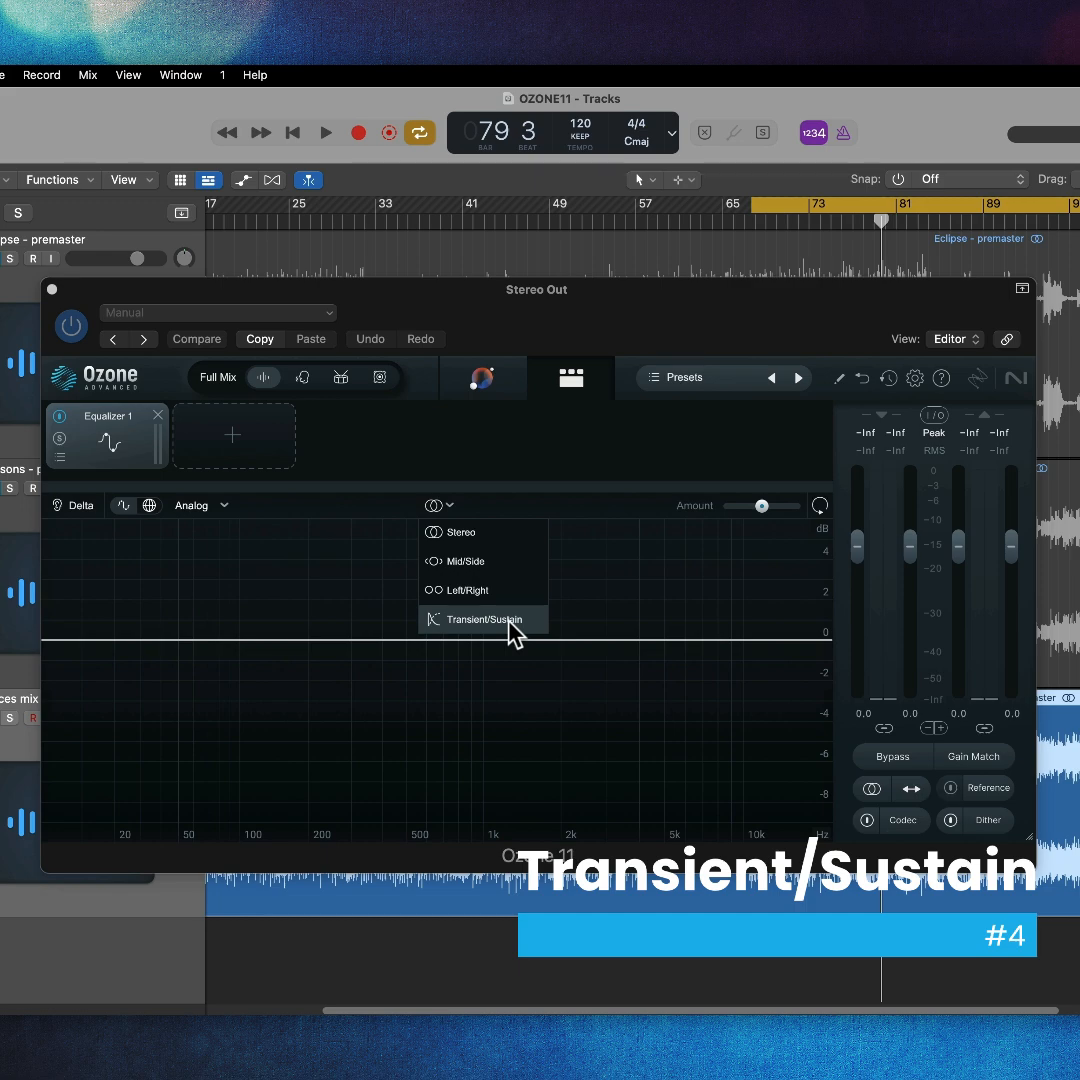
pyautogui.click(510, 622)
pyautogui.click(395, 520)
pyautogui.click(494, 522)
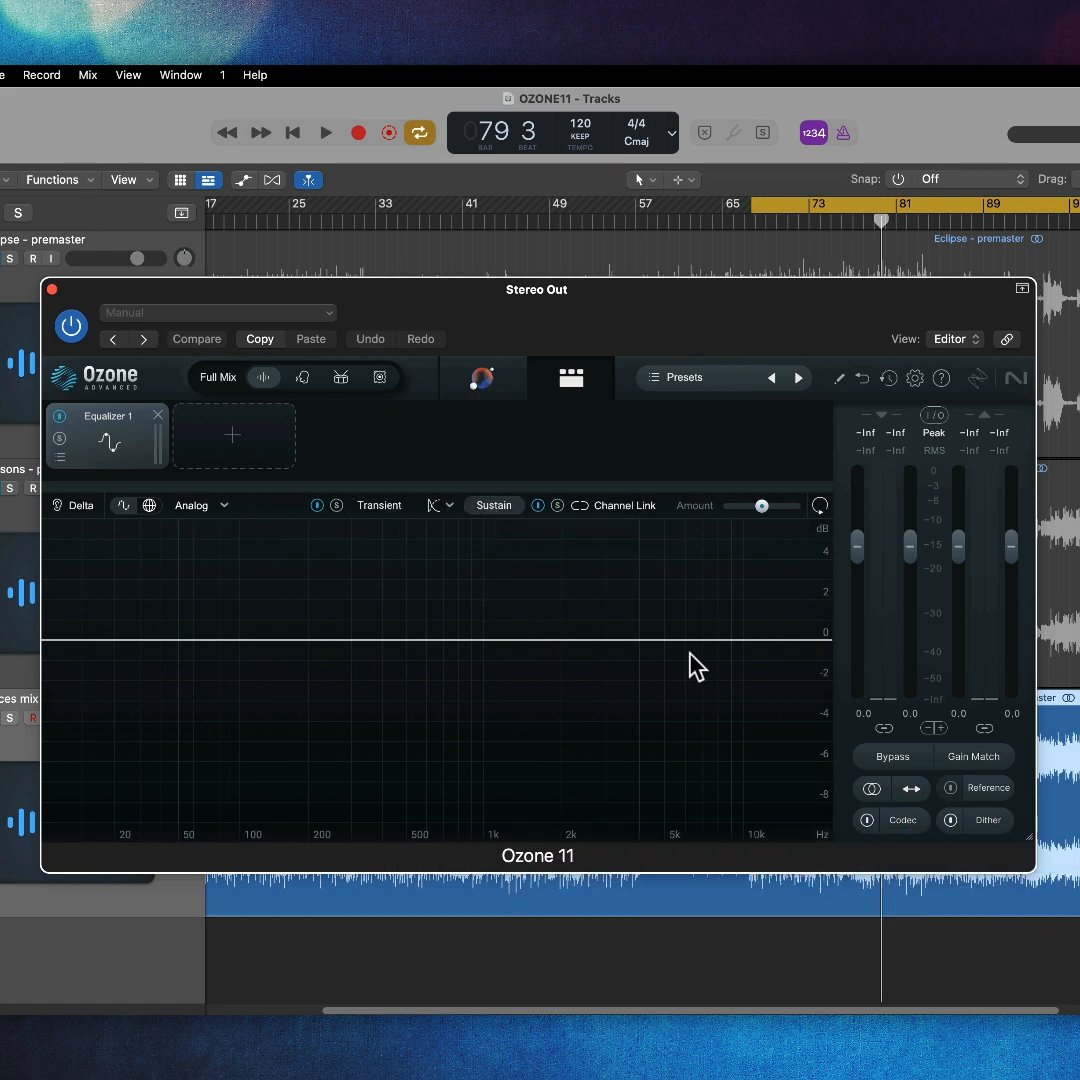
pyautogui.click(381, 509)
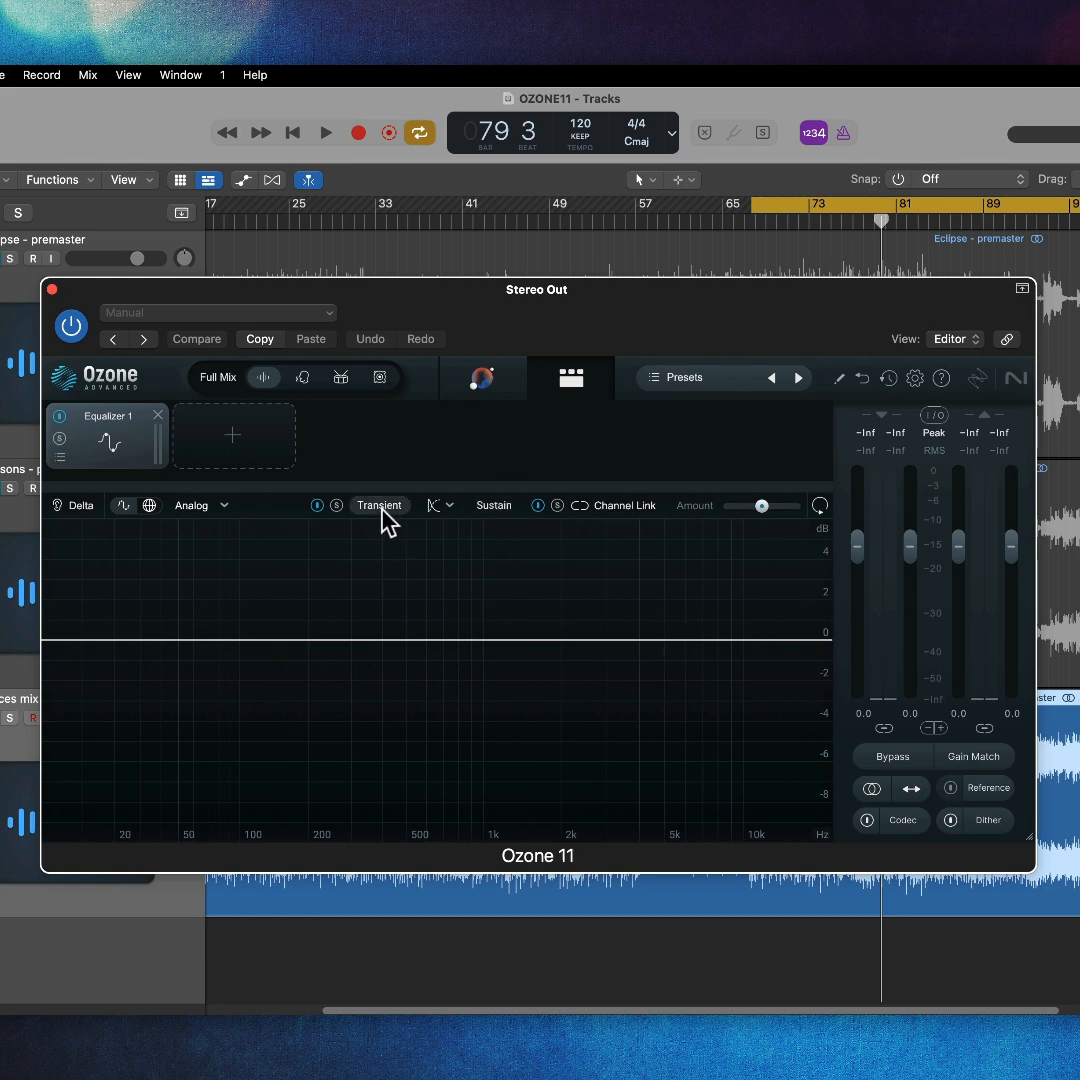
# Audition the soloed Transient and Sustain signals of Equalizer 1 one after the other.
pyautogui.press('space')
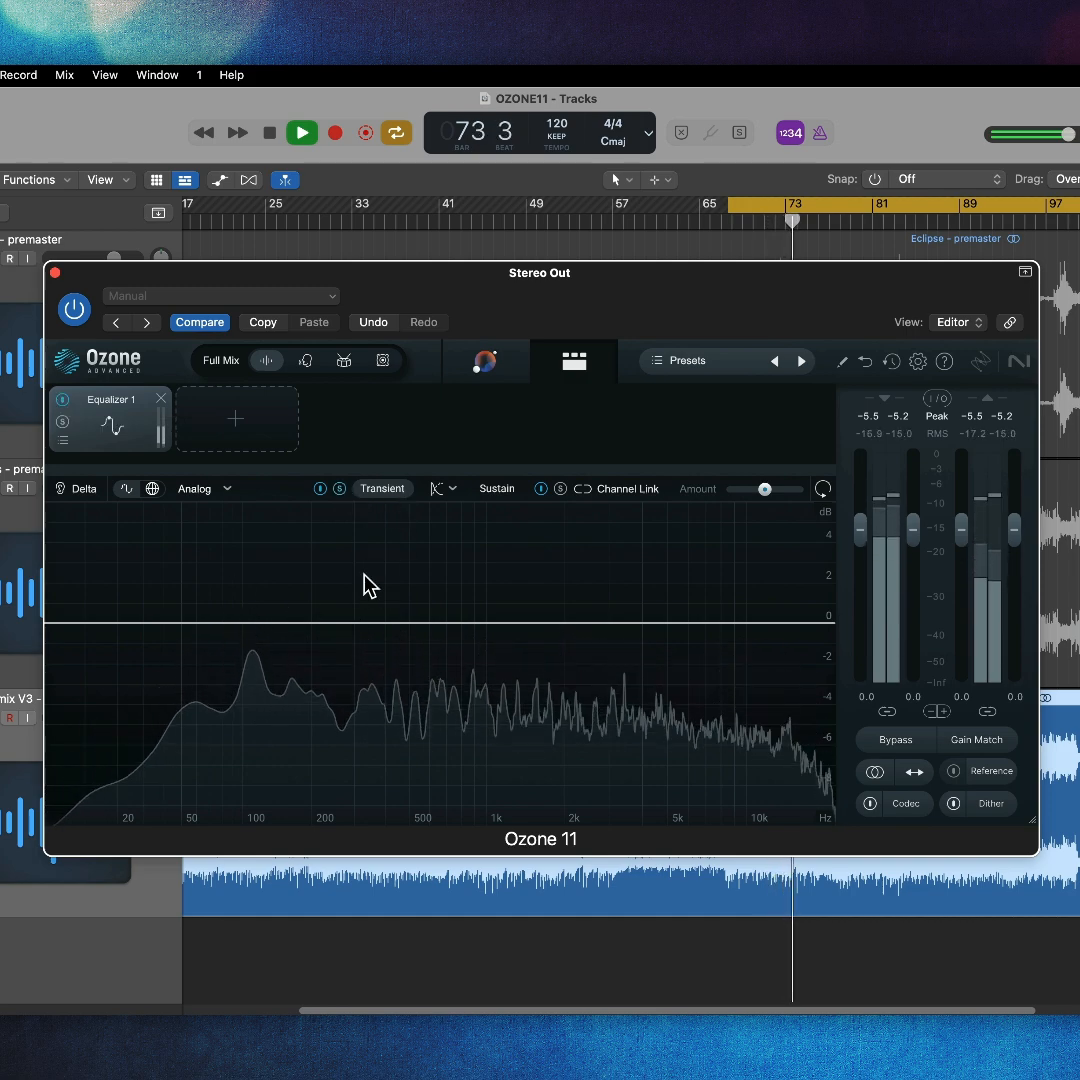
pyautogui.press('space')
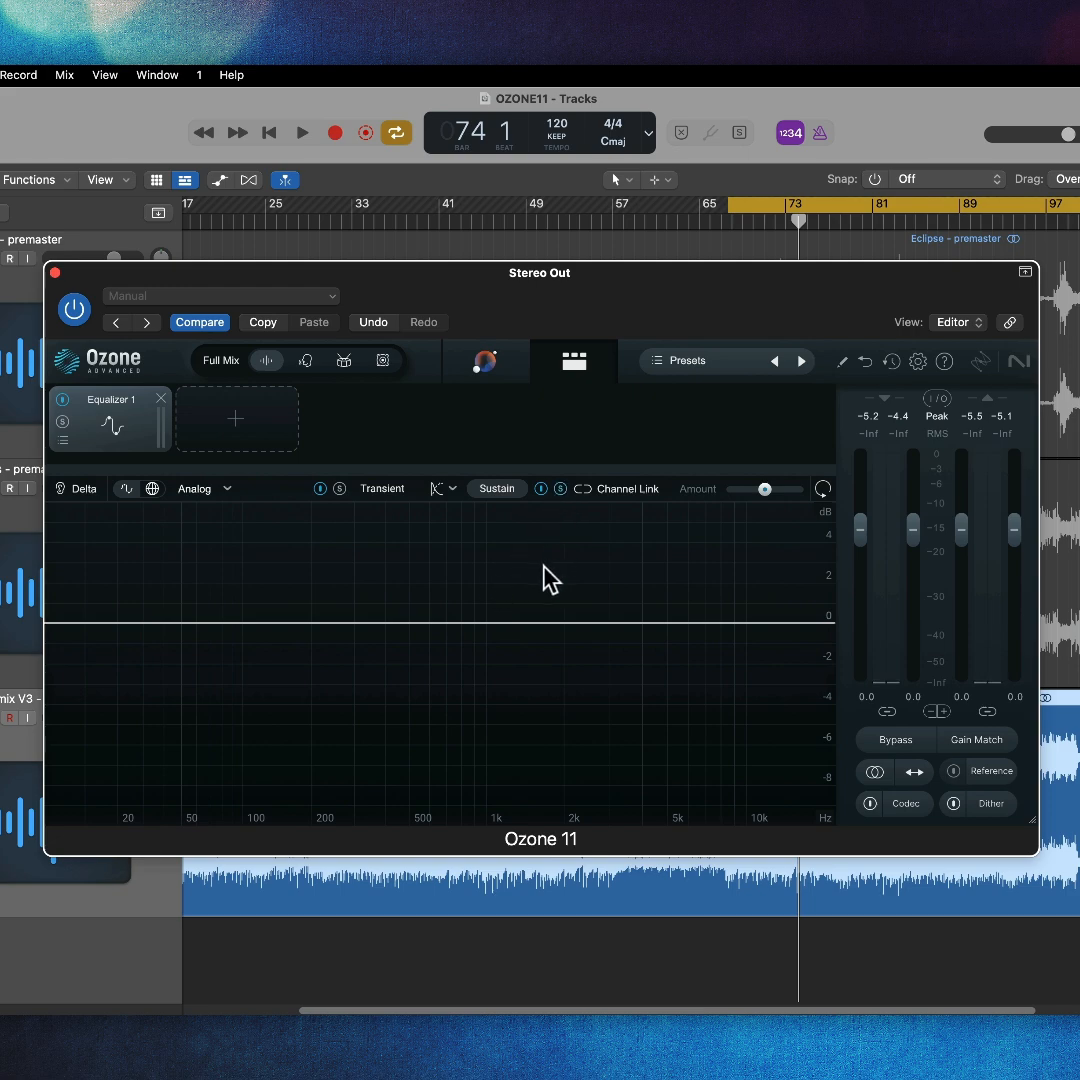
pyautogui.press('space')
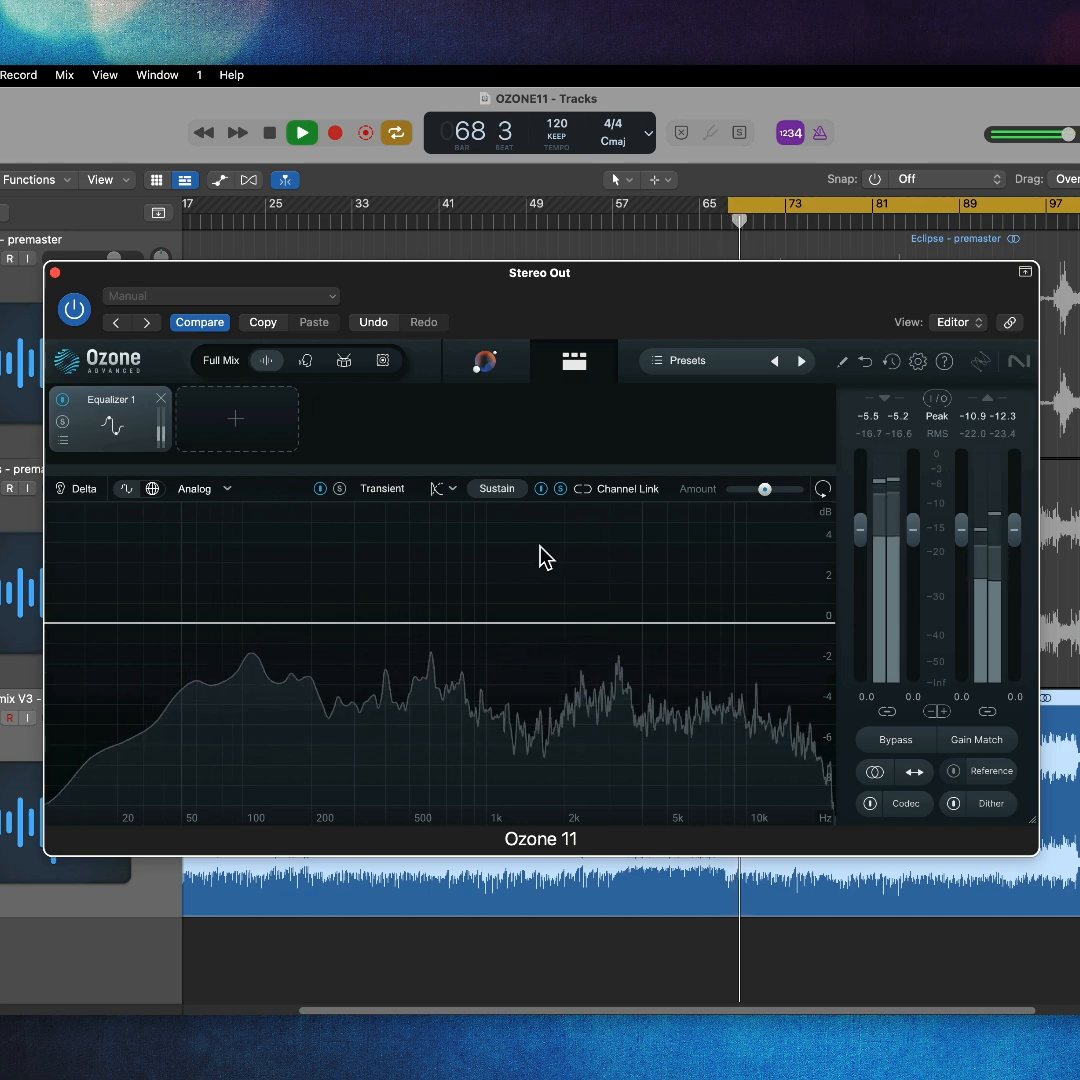
pyautogui.press('space')
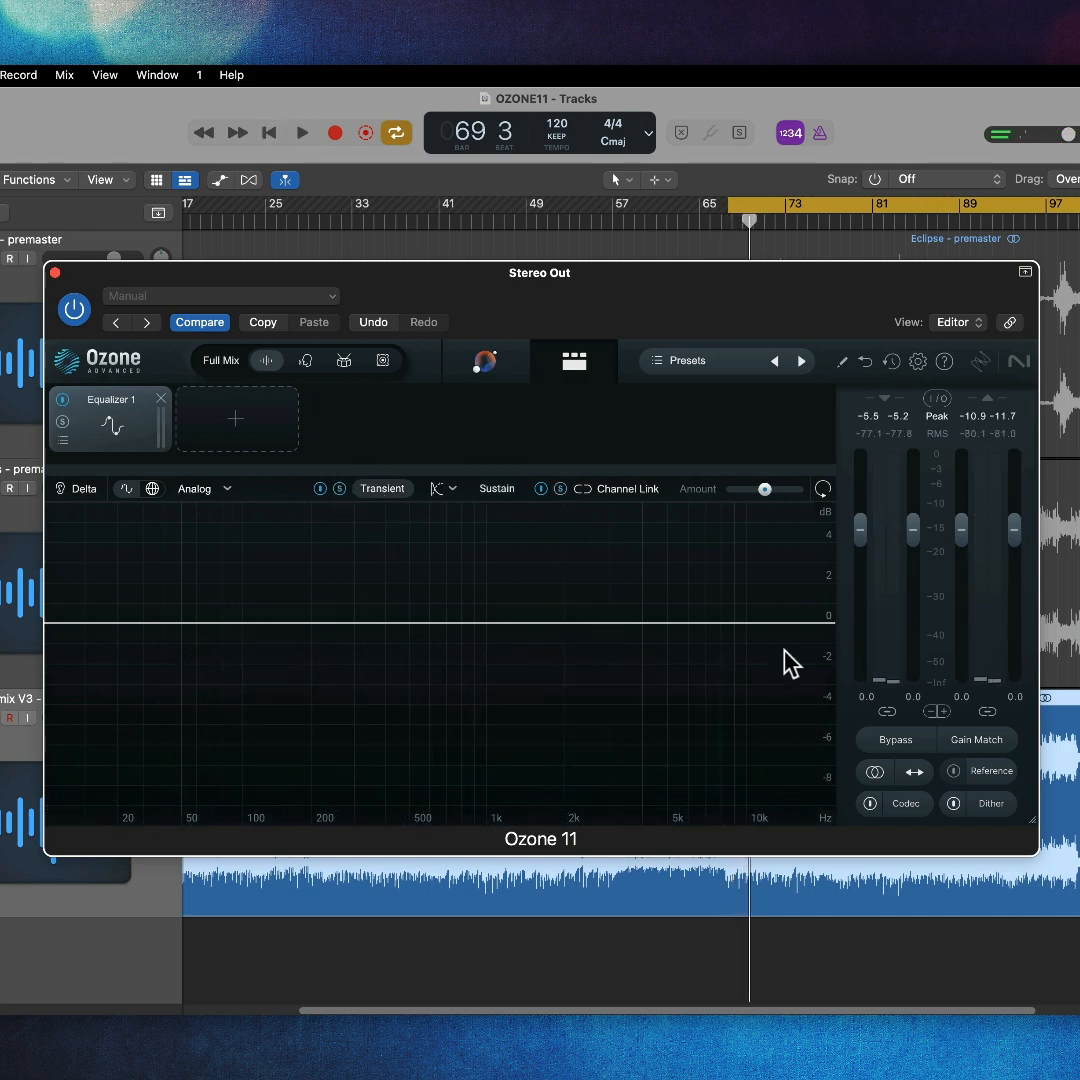
# Add a high shelf to the Transient curve at 4152 Hz with 1.7 dB gain, checking it during playback.
pyautogui.moveTo(732, 624); pyautogui.dragTo(648, 596)
pyautogui.press('space')
pyautogui.moveTo(645, 590); pyautogui.dragTo(644, 590)
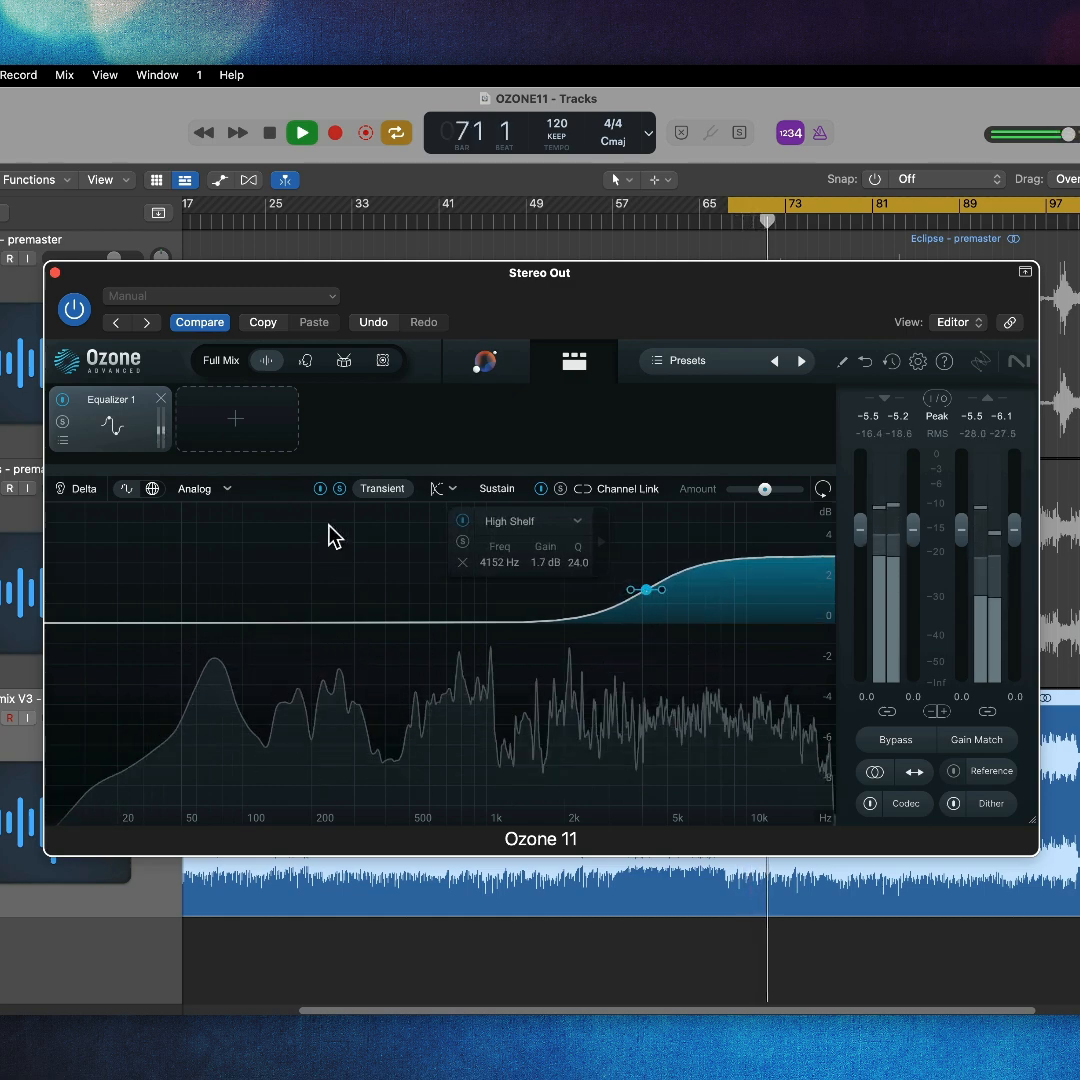
pyautogui.press('space')
# Add a wide bell to the Sustain curve at 316 Hz with 1.1 dB gain and a Q of 0.3 during playback.
pyautogui.click(499, 490)
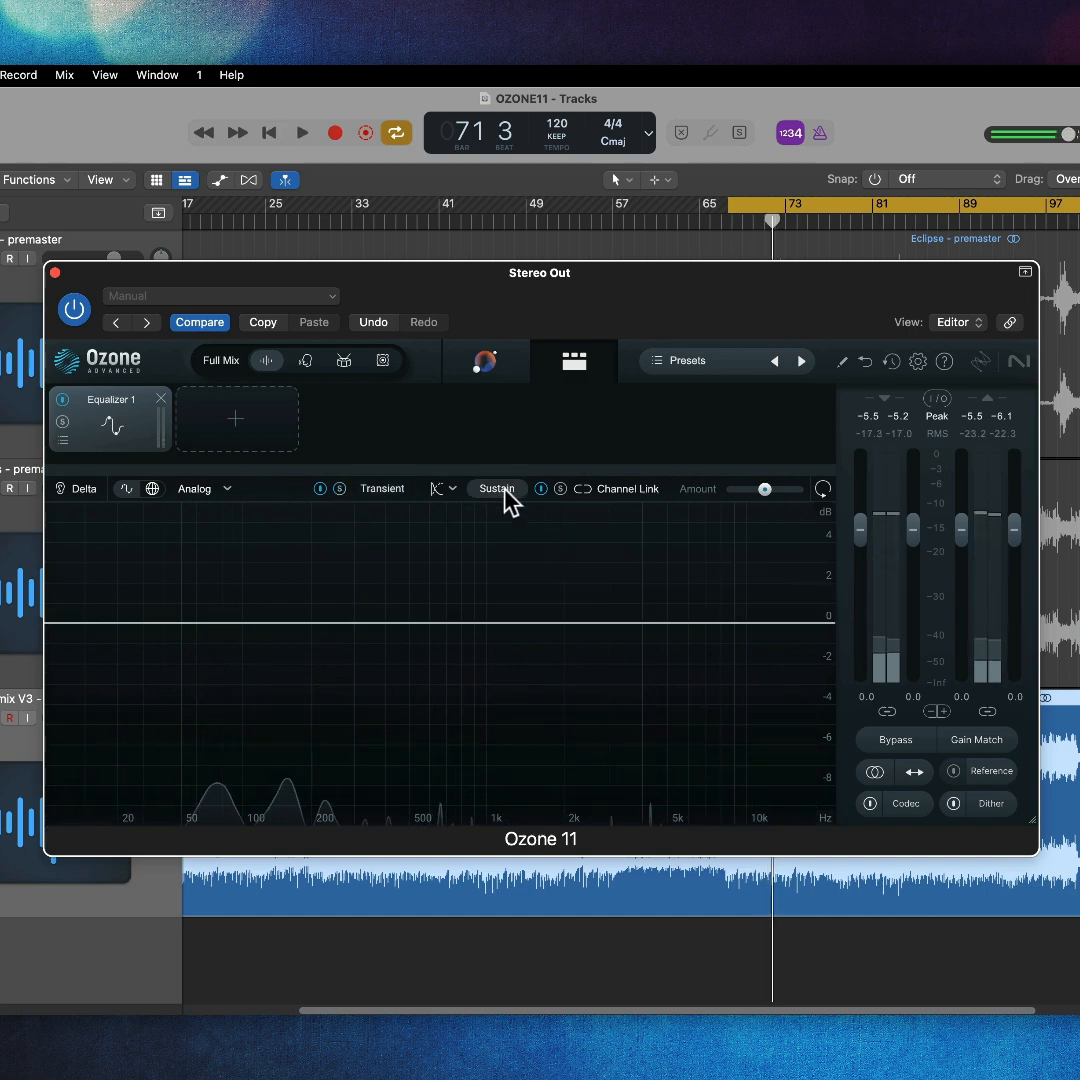
pyautogui.click(289, 614)
pyautogui.moveTo(300, 615)
pyautogui.mouseDown()
pyautogui.moveTo(309, 610)
pyautogui.moveTo(294, 588)
pyautogui.mouseUp()
pyautogui.press('space')
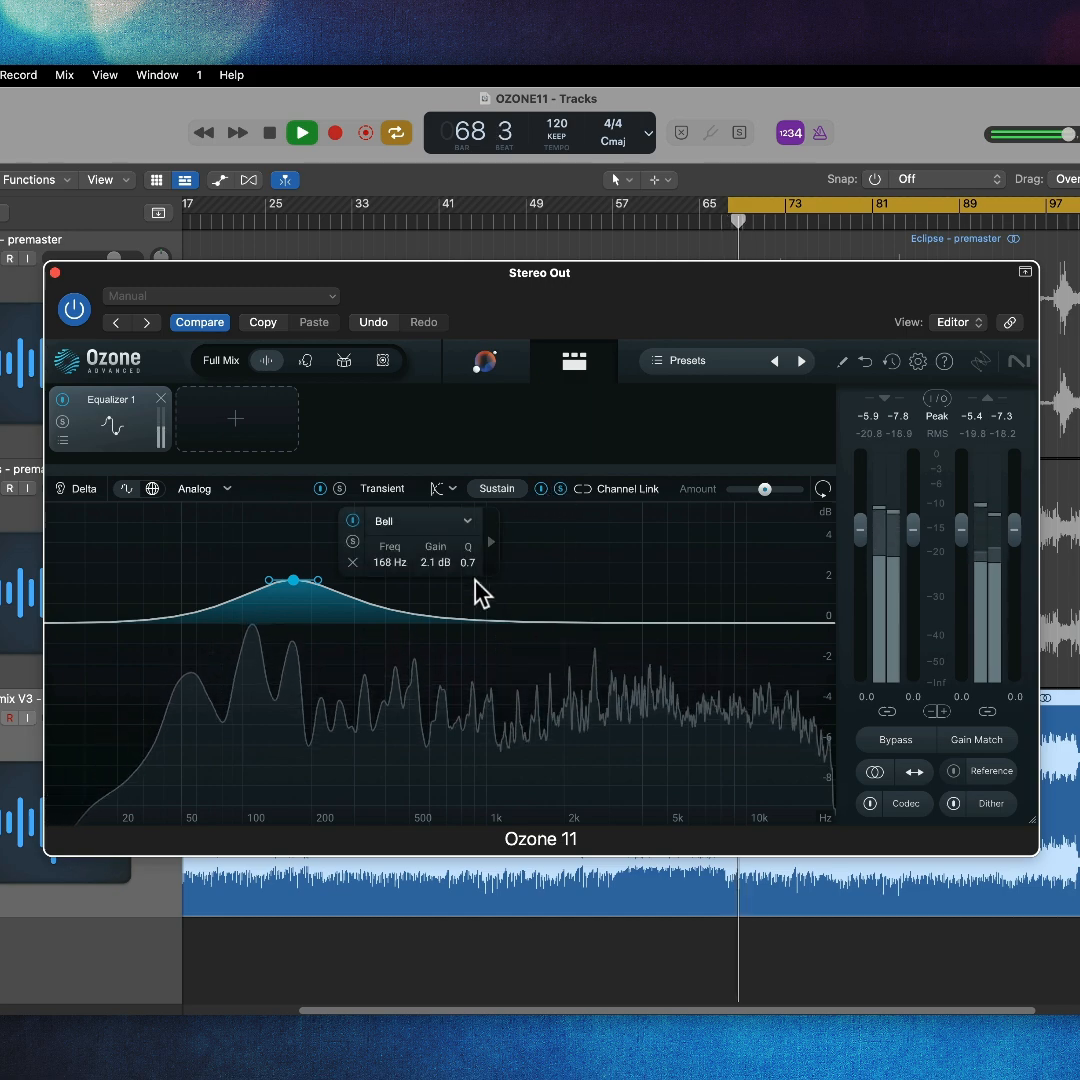
pyautogui.scroll(-4, 324, 585)
pyautogui.moveTo(292, 588); pyautogui.dragTo(354, 606)
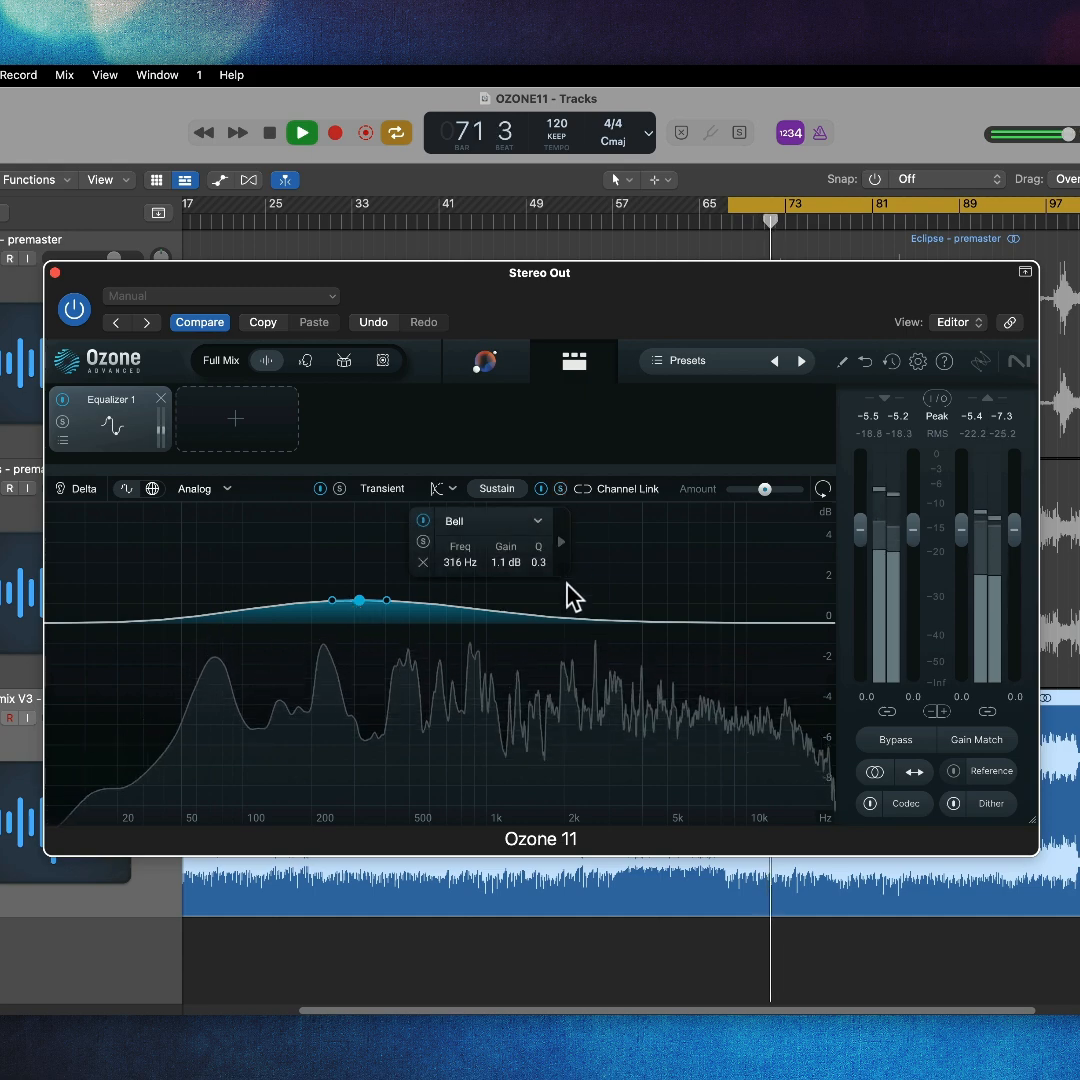
# Scale up the equalizer's filter gains from the Transient view, trying an Amount of 149% before settling on a smaller increase.
pyautogui.click(383, 489)
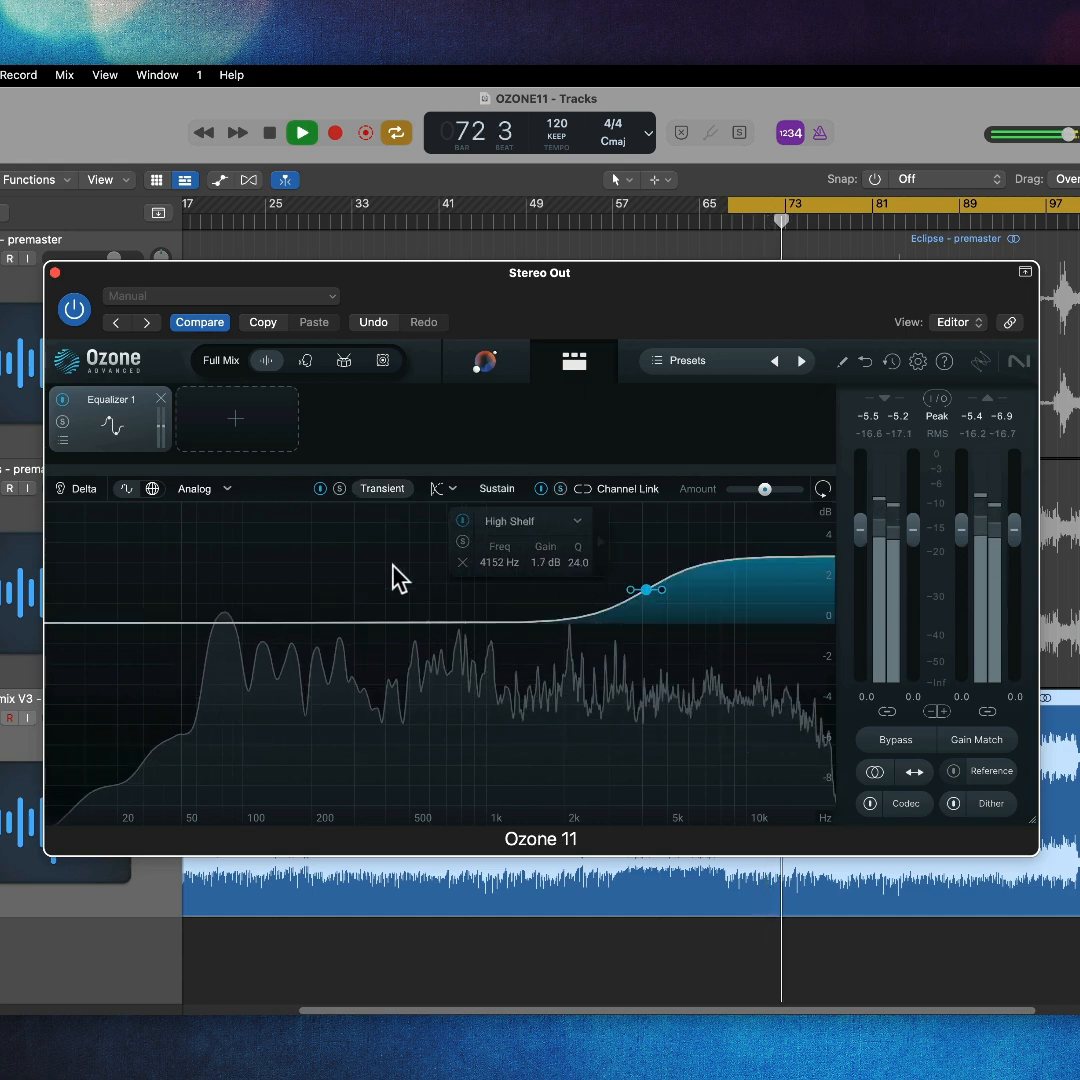
pyautogui.moveTo(768, 490)
pyautogui.moveTo(769, 490); pyautogui.dragTo(783, 489)
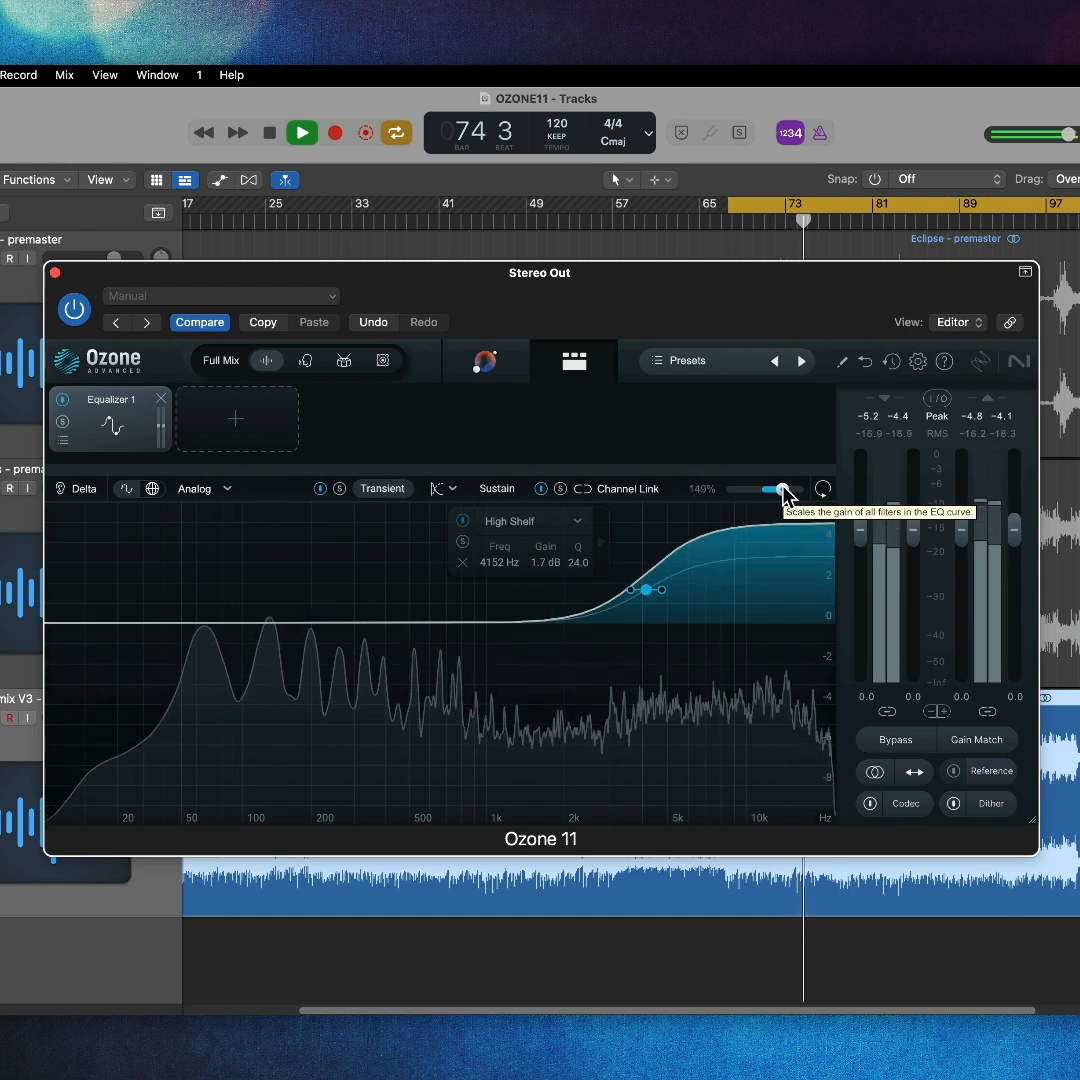
pyautogui.moveTo(783, 490)
pyautogui.mouseDown()
pyautogui.moveTo(728, 511)
pyautogui.moveTo(786, 511)
pyautogui.mouseUp()
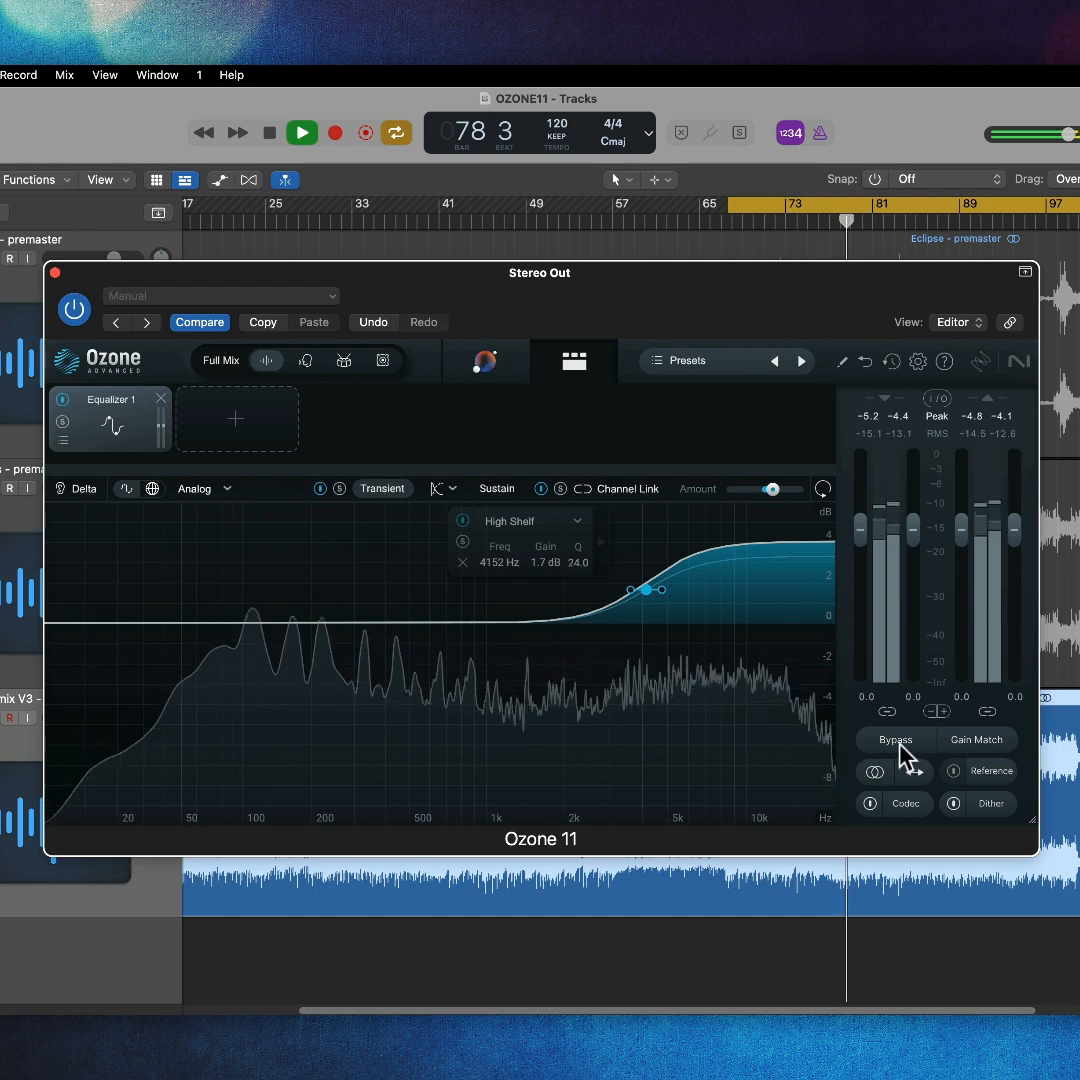
# Turn on Gain Match for the plug-in output and switch Equalizer 1 to its Sustain curve.
pyautogui.click(940, 742)
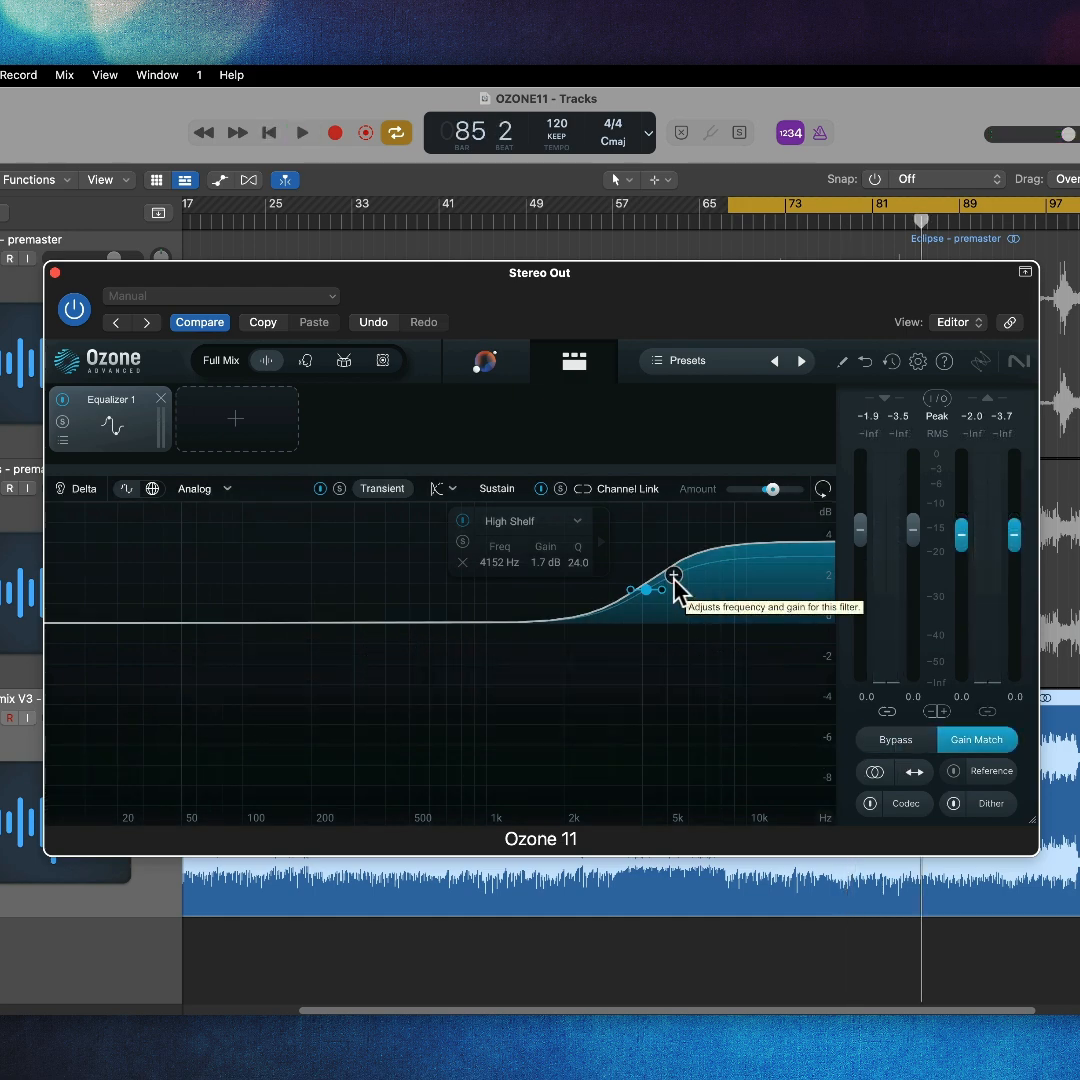
pyautogui.click(502, 489)
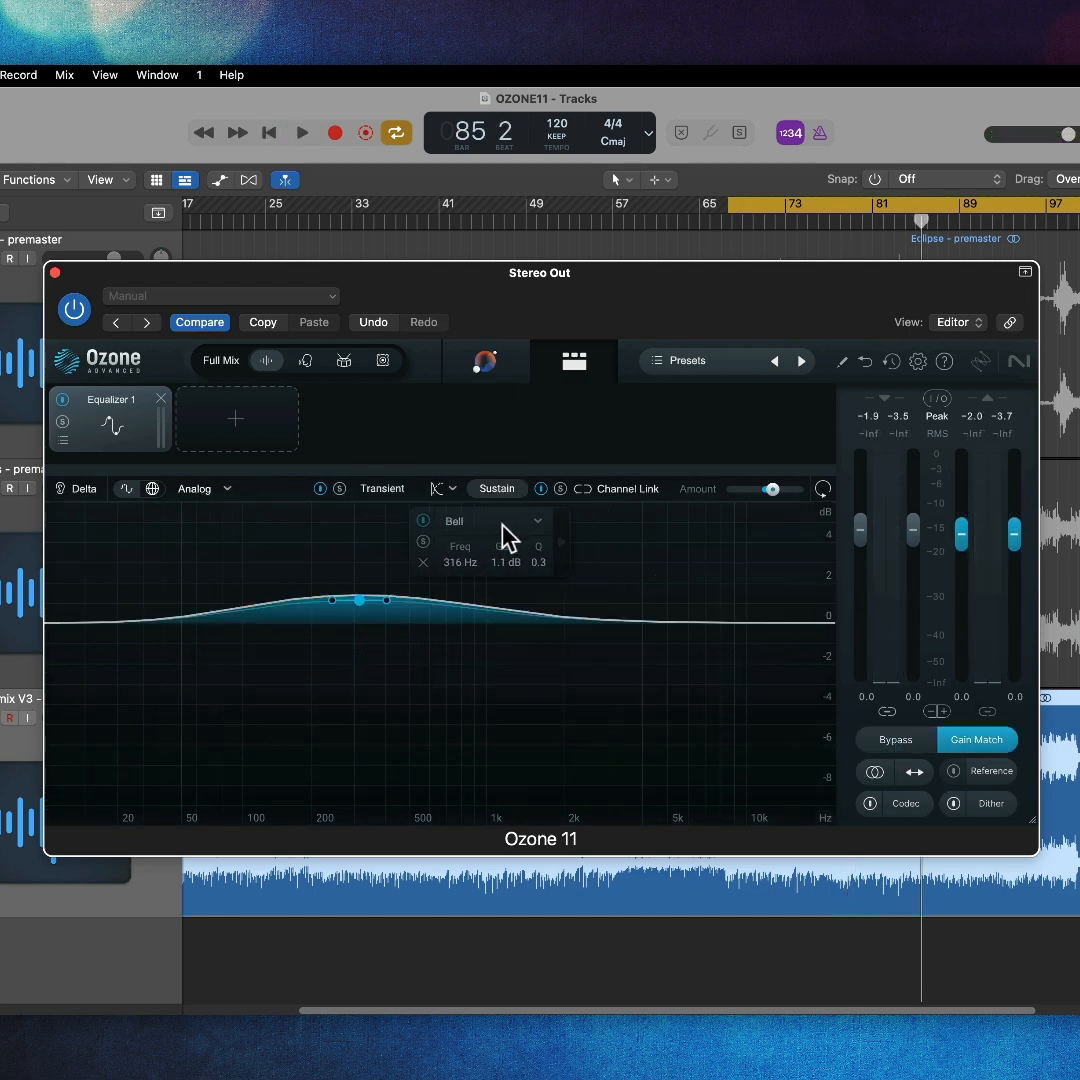
# Fine-tune the position of the bell filter on the equalizer's Sustain curve.
pyautogui.moveTo(360, 603); pyautogui.dragTo(340, 597)
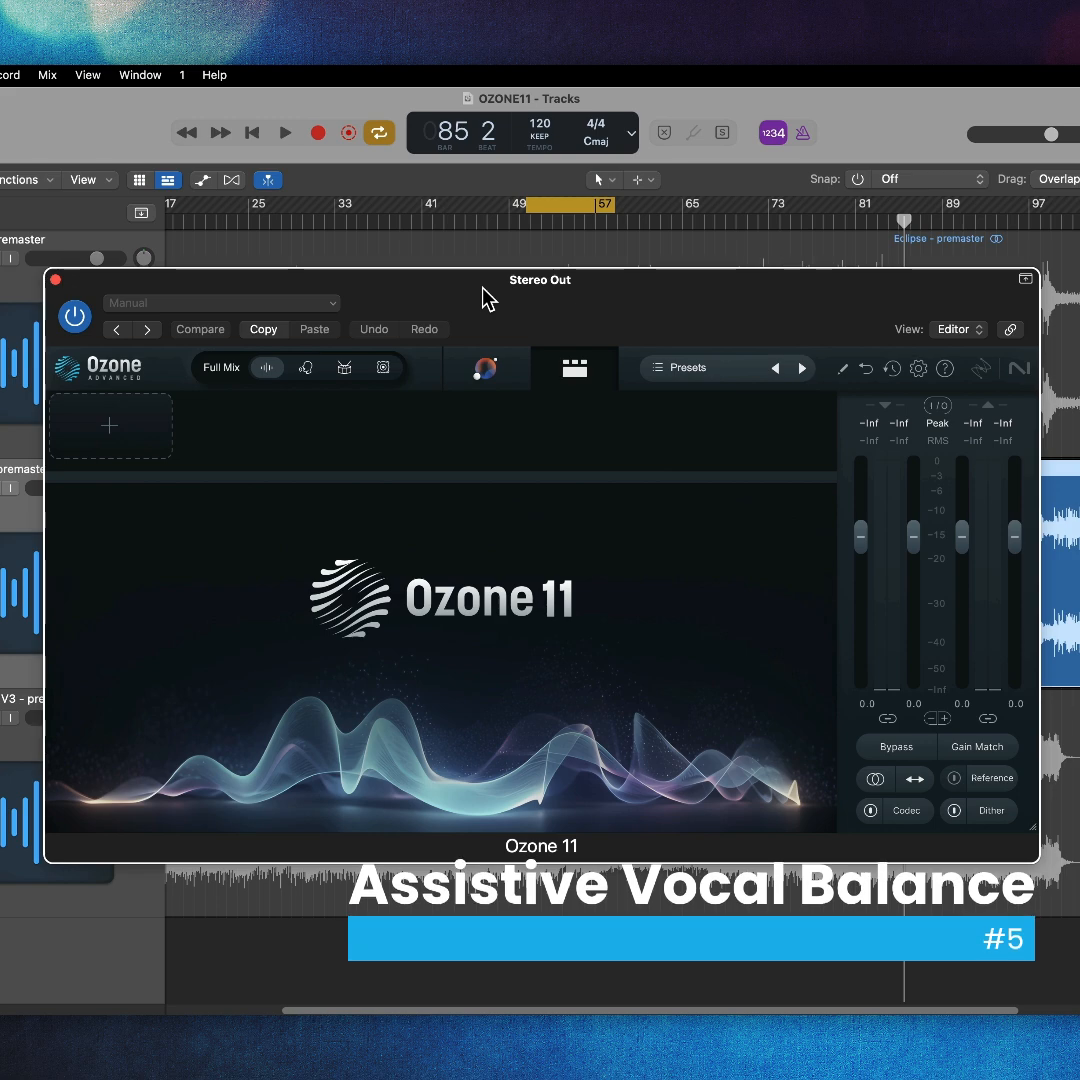
# Run the Master Assistant on the looped section and open the Master Rebalance module from the resulting module chain.
pyautogui.click(500, 378)
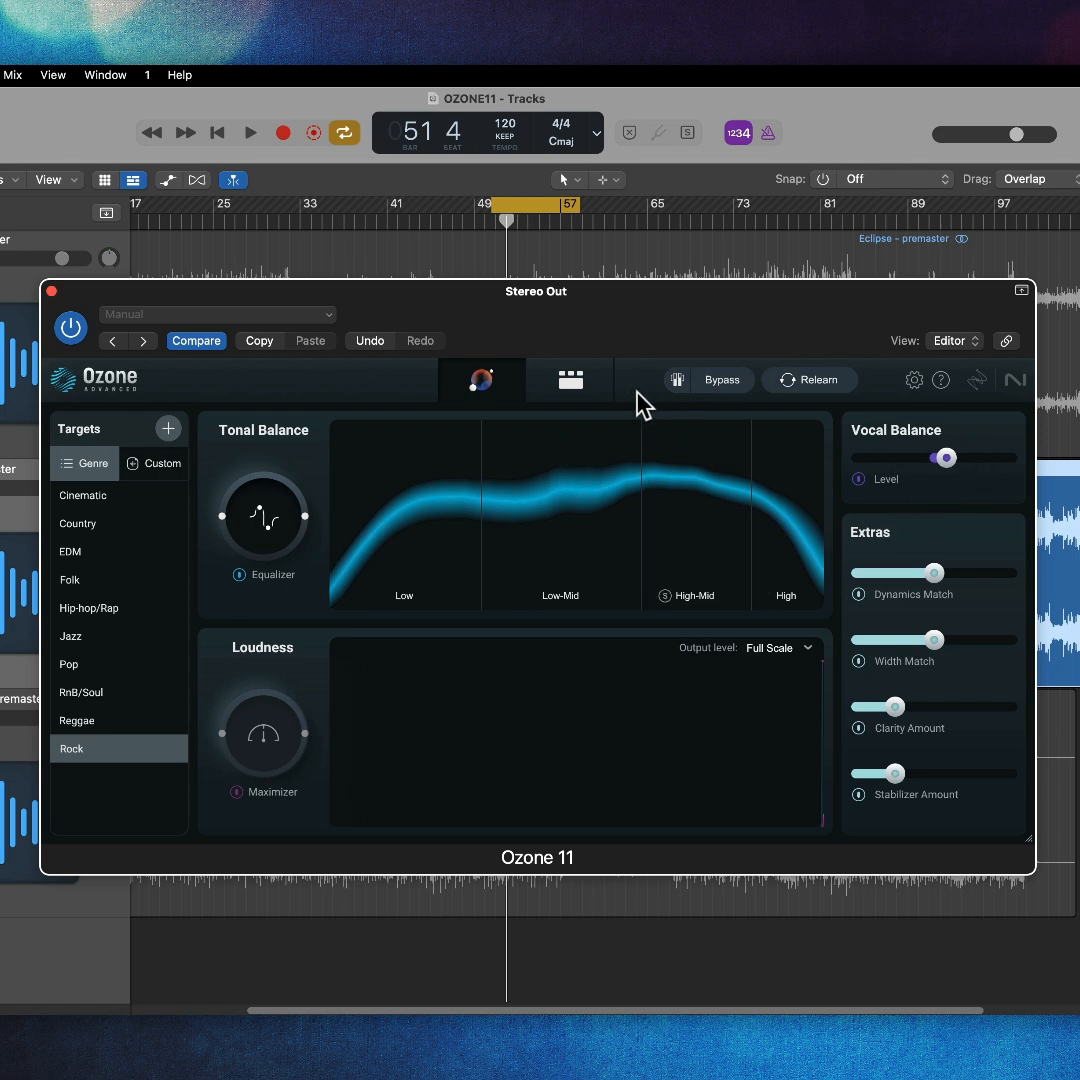
pyautogui.click(571, 381)
pyautogui.moveTo(538, 490); pyautogui.dragTo(84, 486)
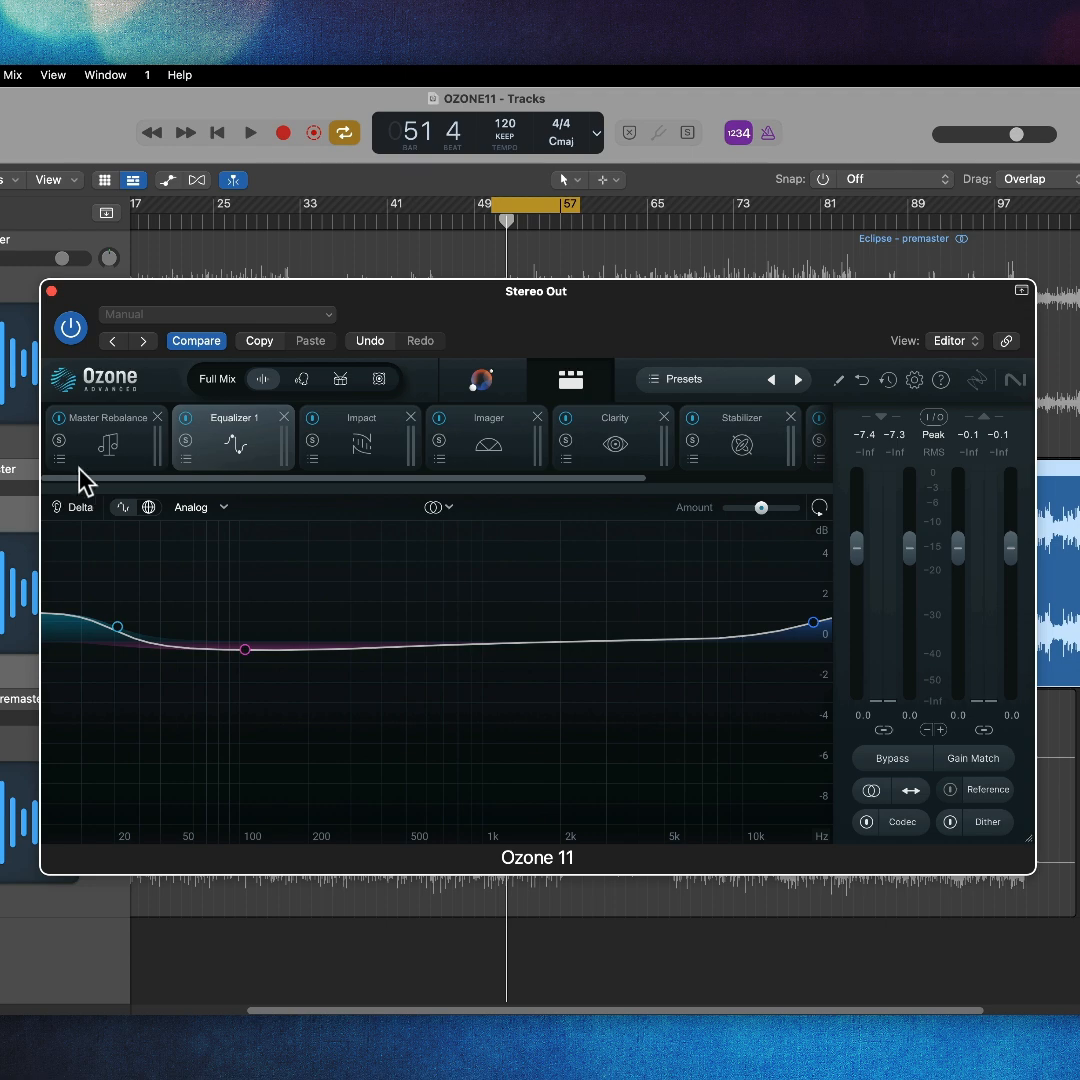
pyautogui.click(80, 456)
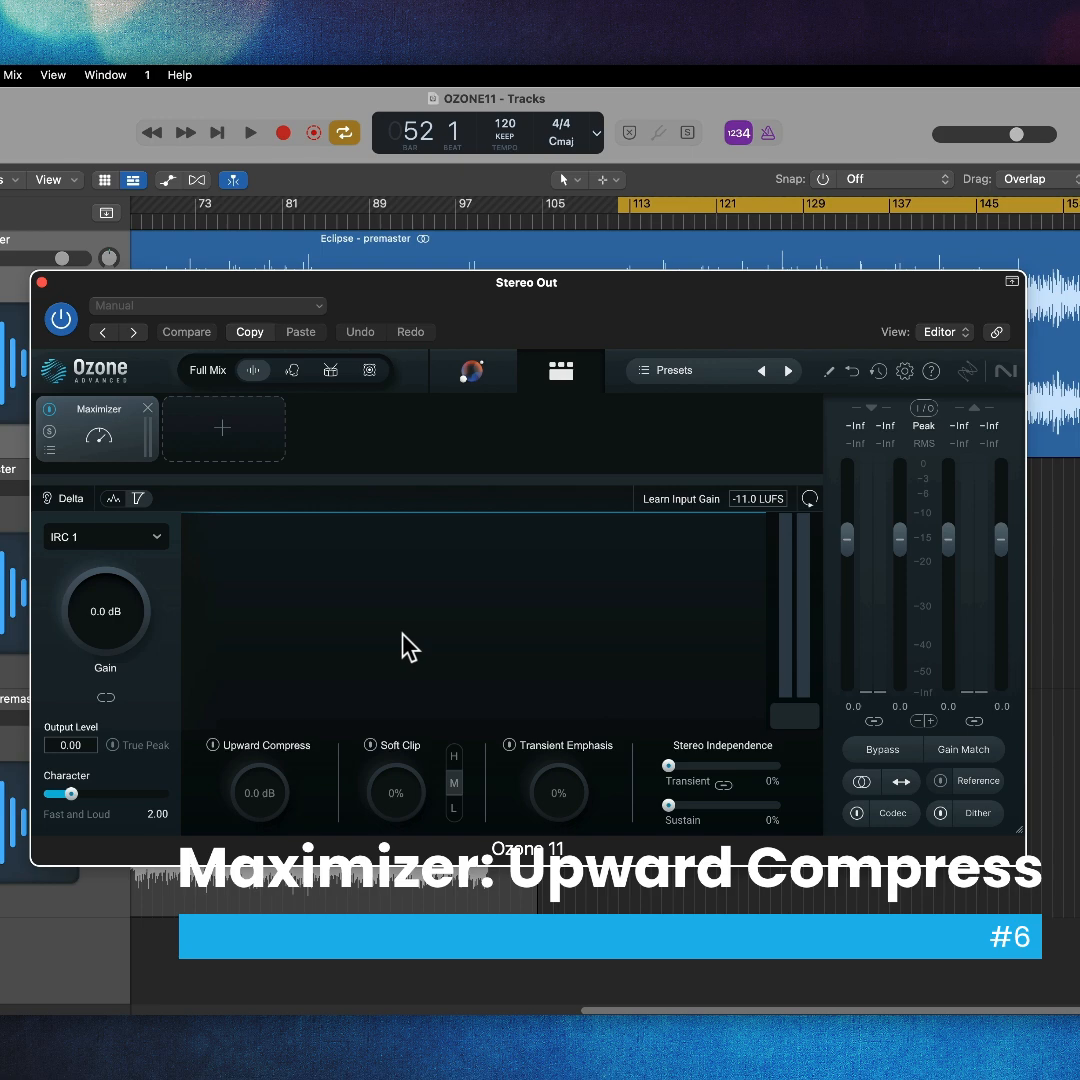
# Review the Maximizer's IRC modes, keeping IRC 1, and turn on Upward Compress with its amount at 0.0 dB.
pyautogui.click(130, 540)
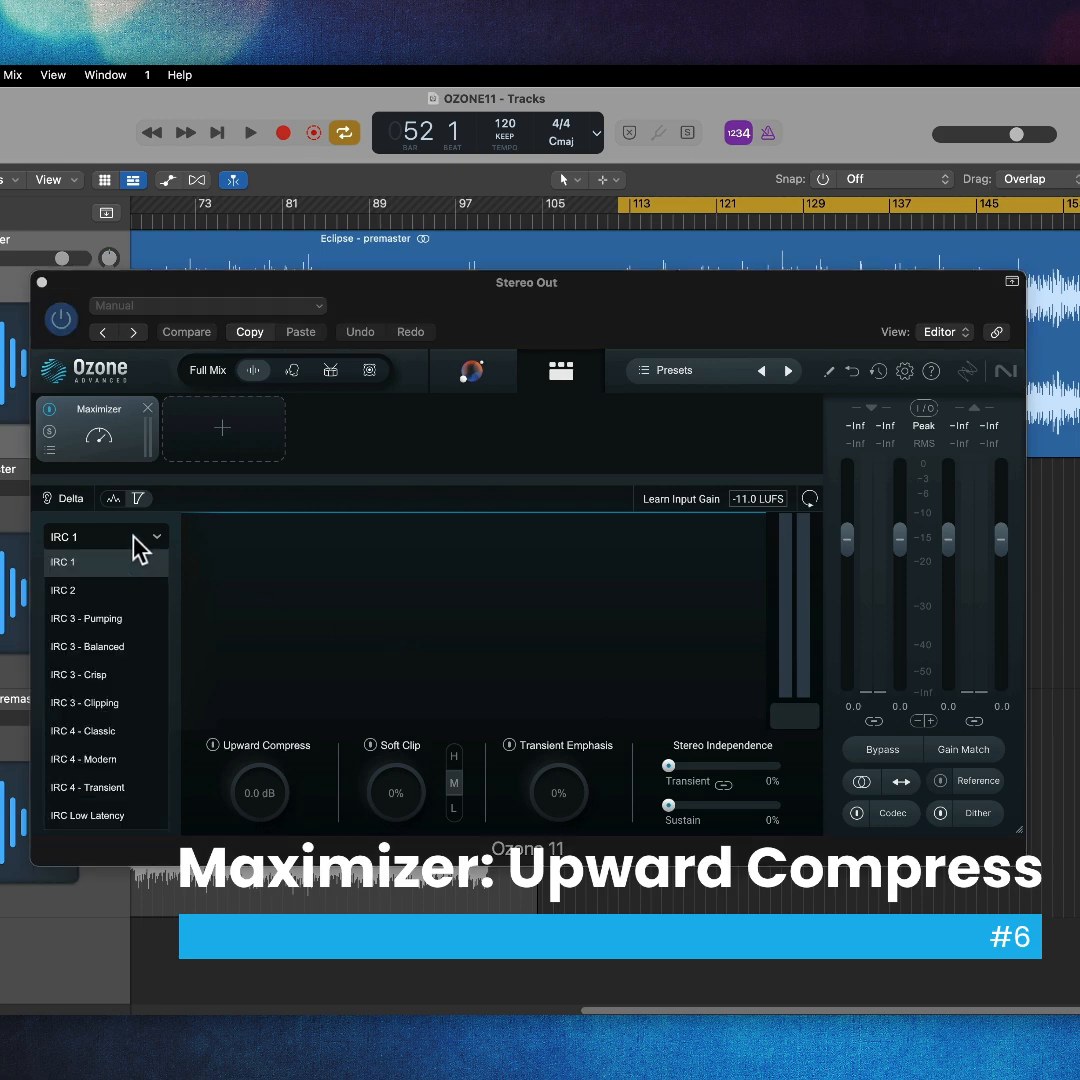
pyautogui.click(272, 612)
pyautogui.scroll(3, 265, 790)
pyautogui.moveTo(264, 775); pyautogui.dragTo(260, 837)
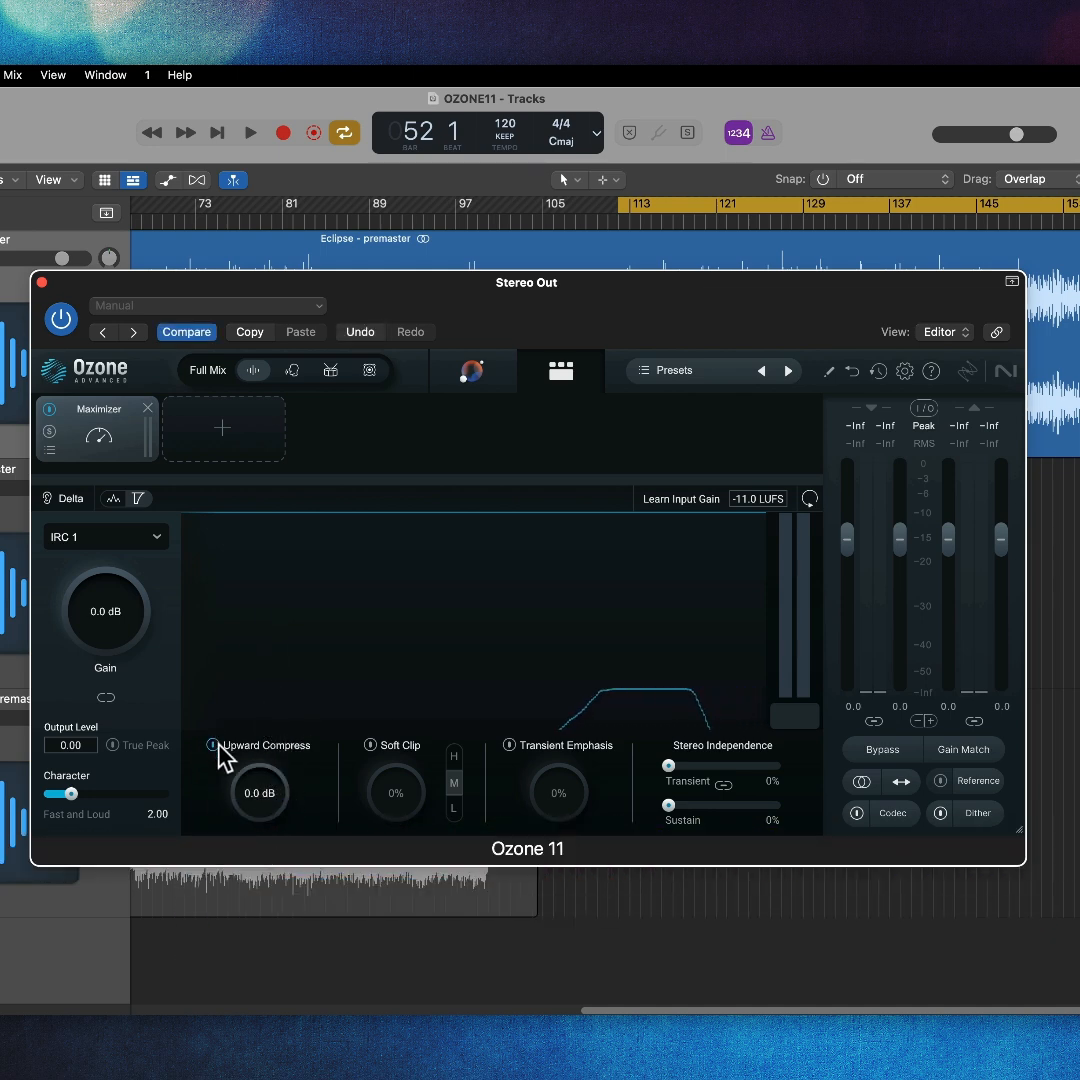
# Play the track and try Upward Compress at +3.1 dB before settling on +2.0 dB.
pyautogui.press('space')
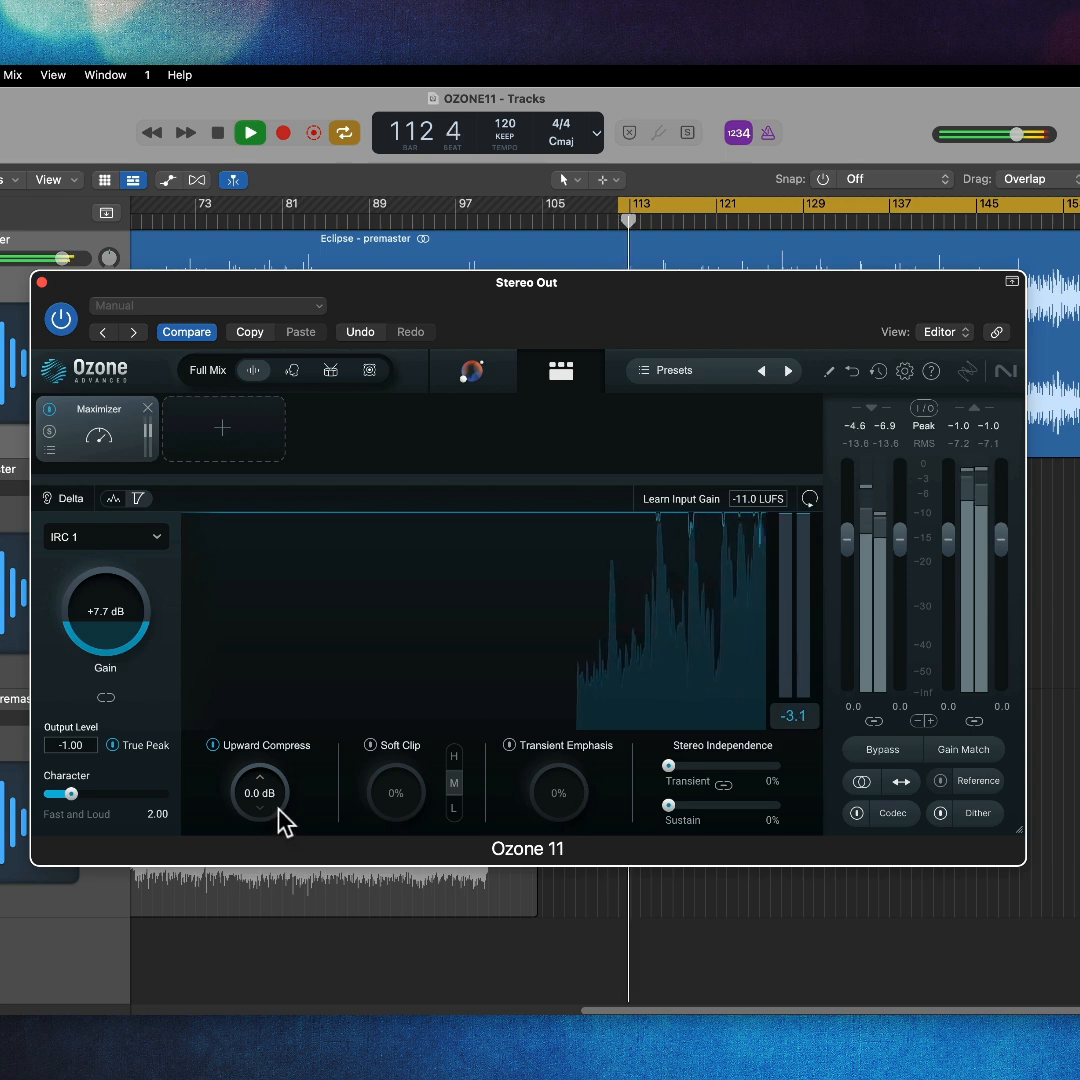
pyautogui.moveTo(278, 810); pyautogui.dragTo(325, 740)
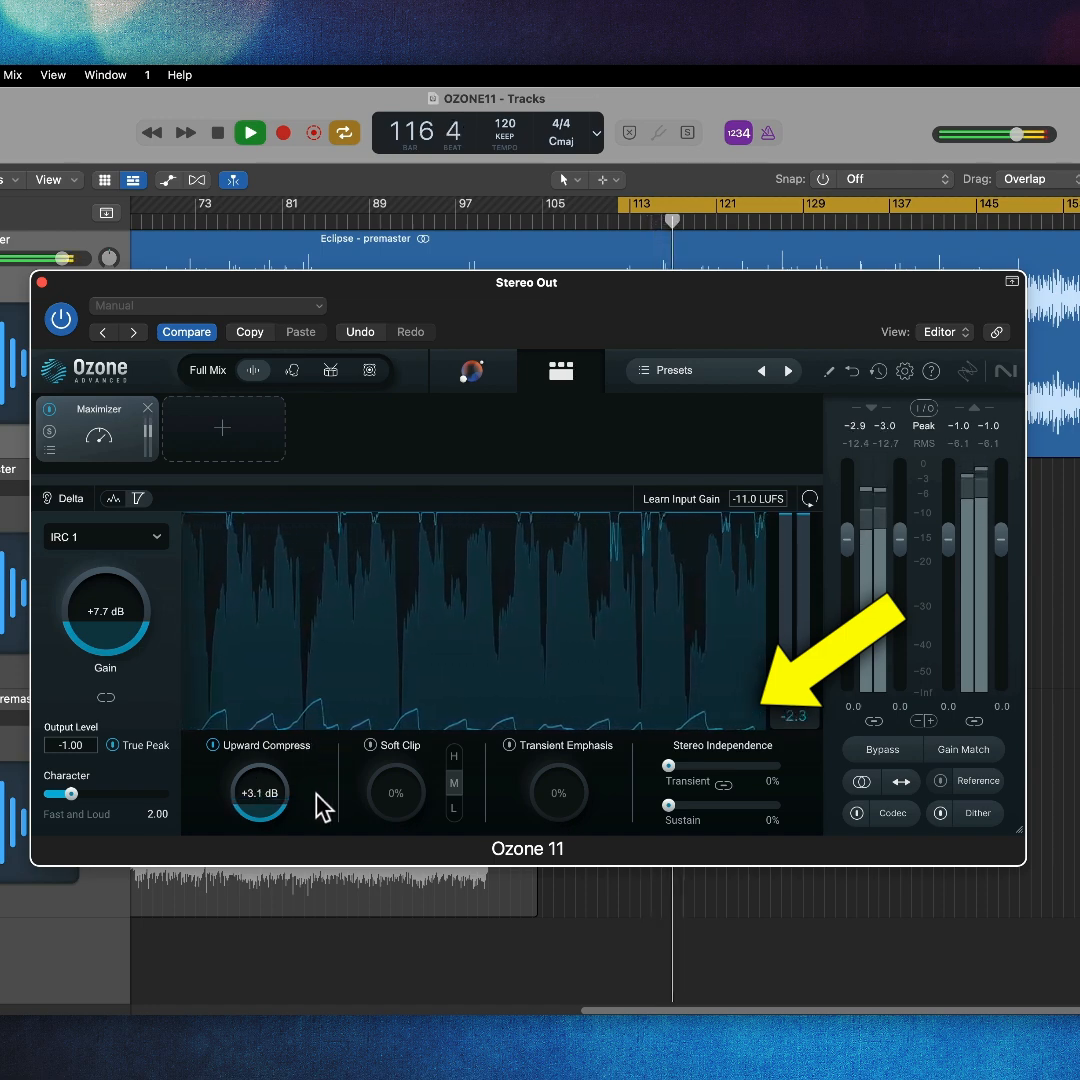
pyautogui.moveTo(282, 808); pyautogui.dragTo(305, 845)
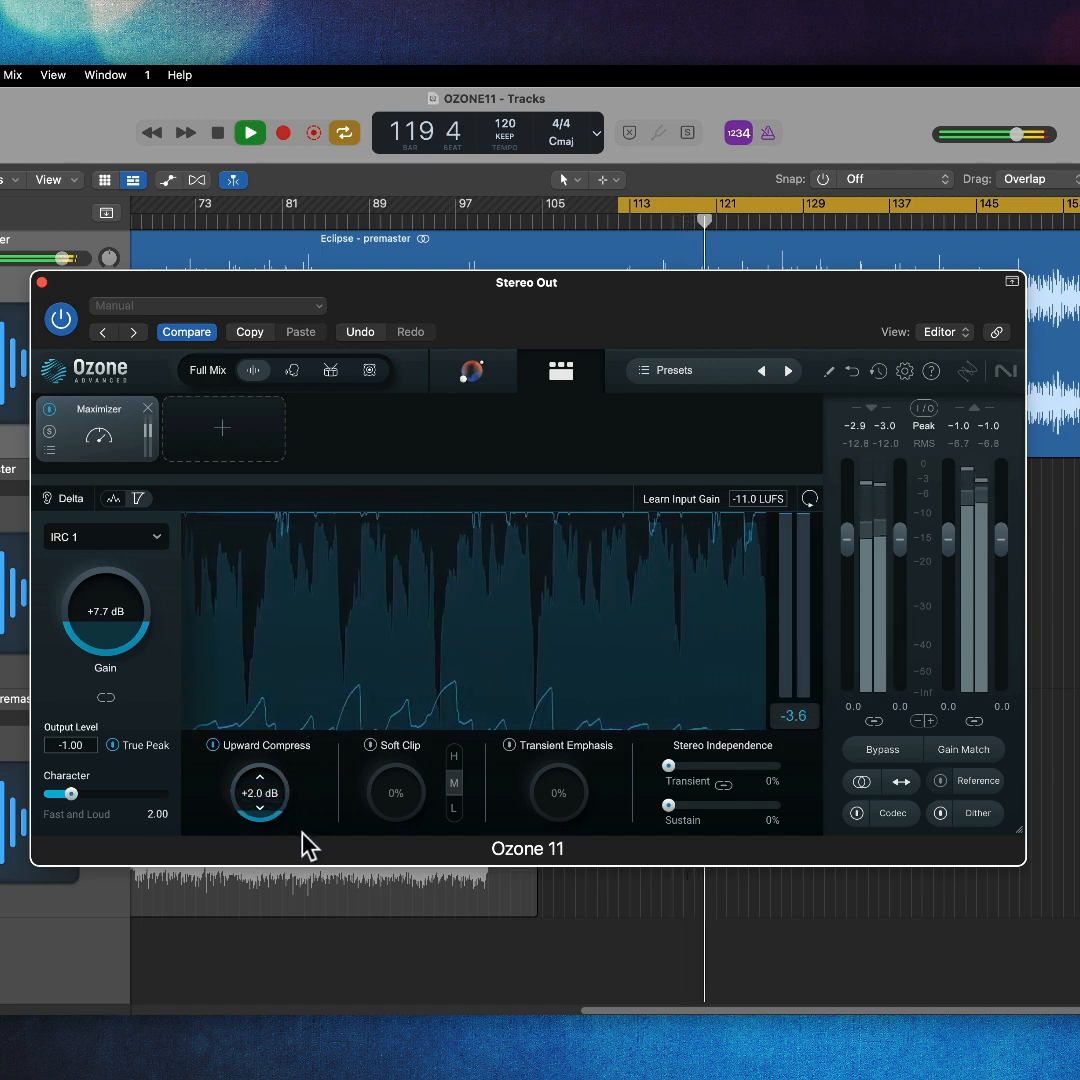